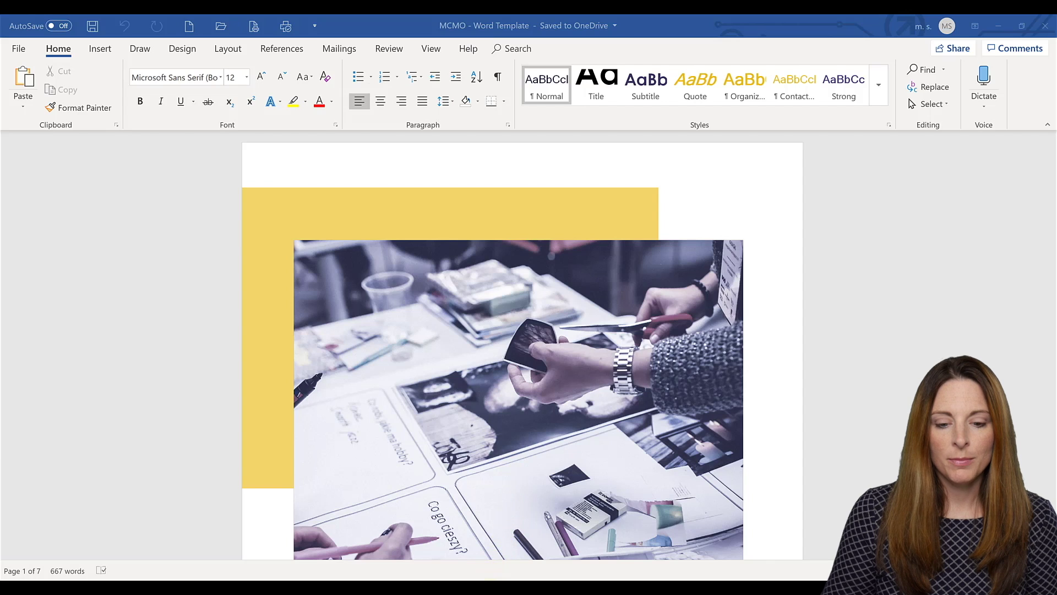
Look at the Excel and PowerPoint templates, then return to the Word template.
mouse_move(459, 587)
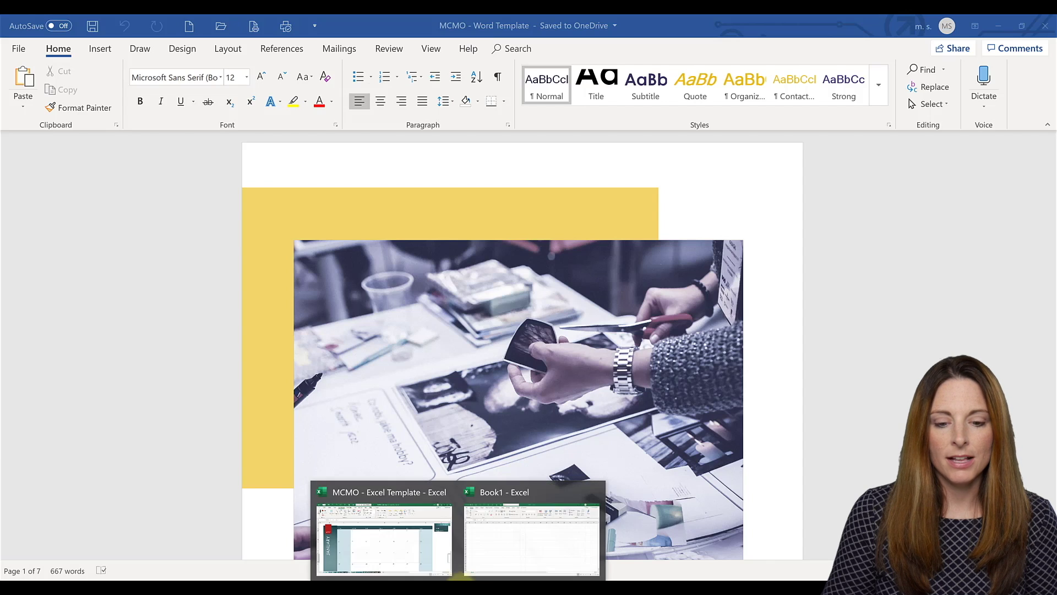
click(422, 557)
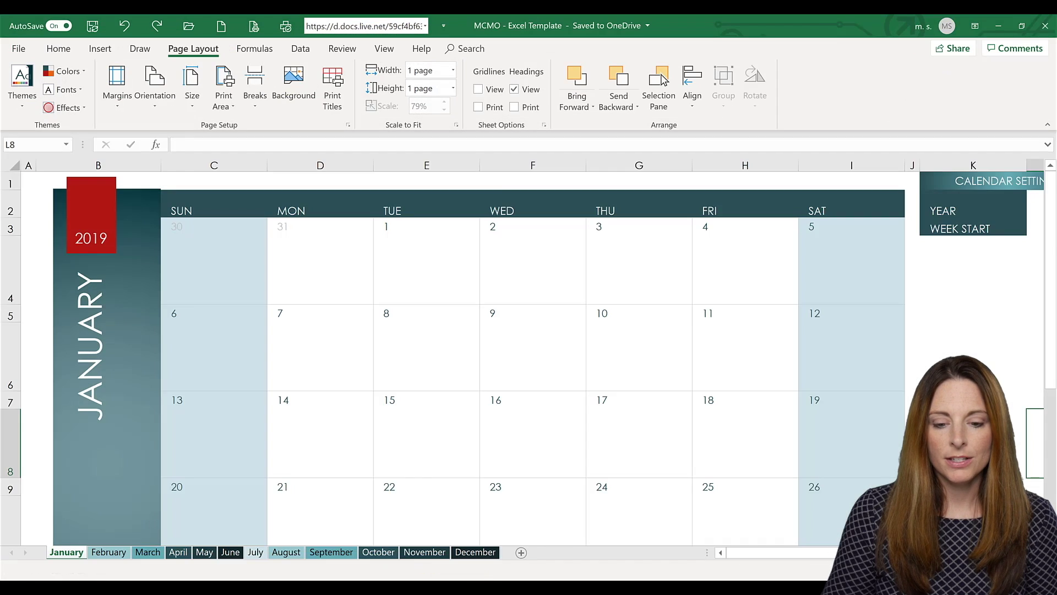
mouse_move(537, 575)
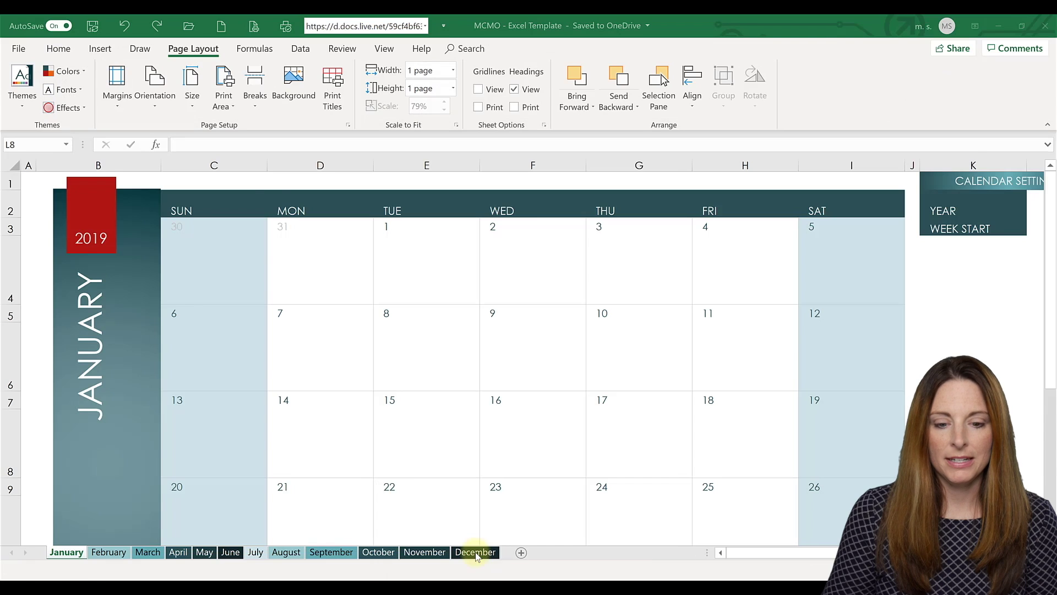
click(537, 576)
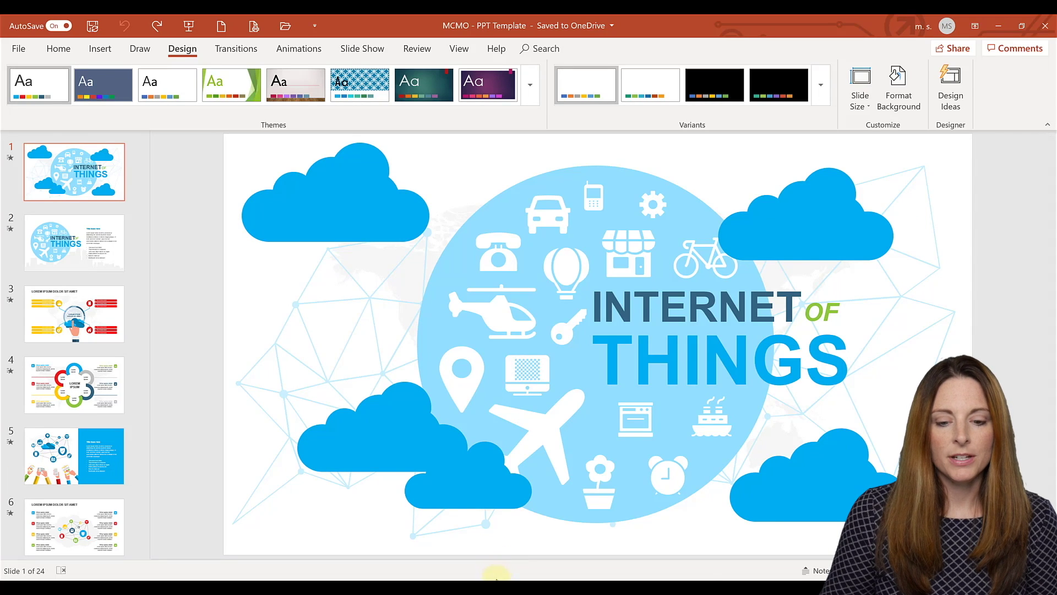
mouse_move(492, 576)
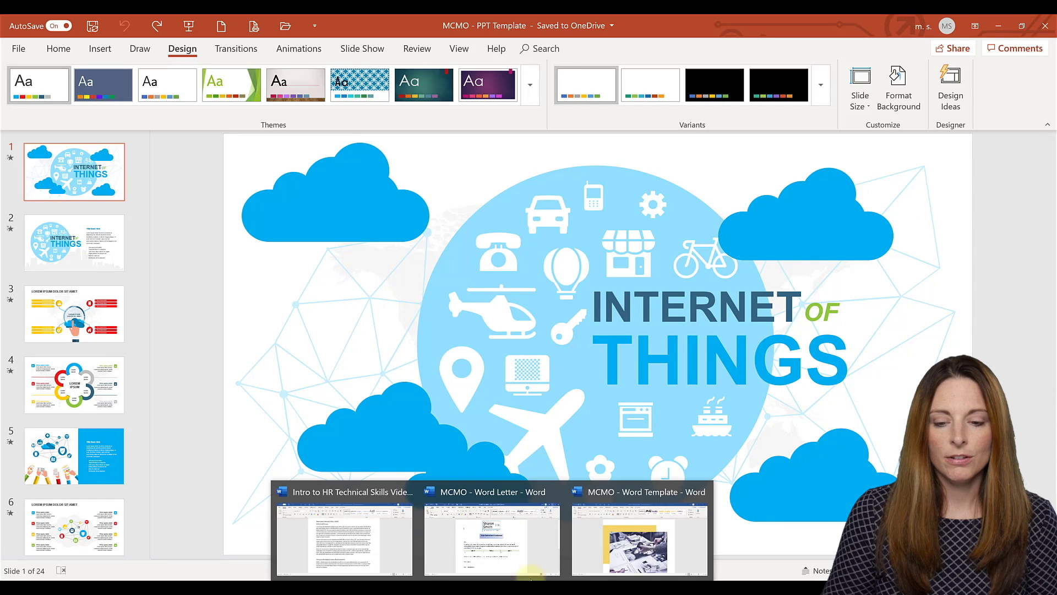
click(613, 554)
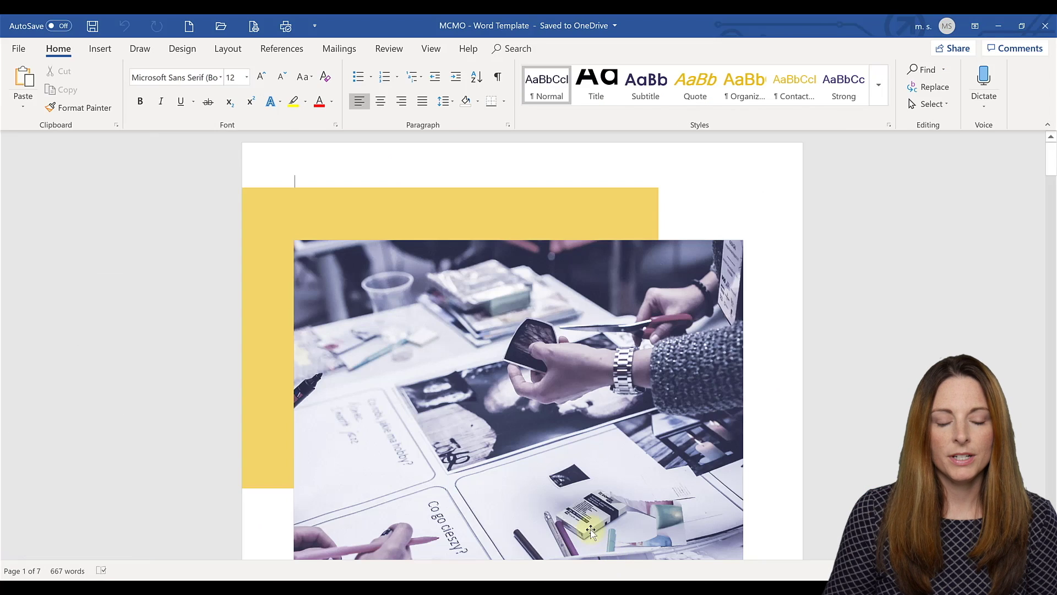
Check the exact RGB values of the Word template's yellow rectangle without changing it.
click(411, 216)
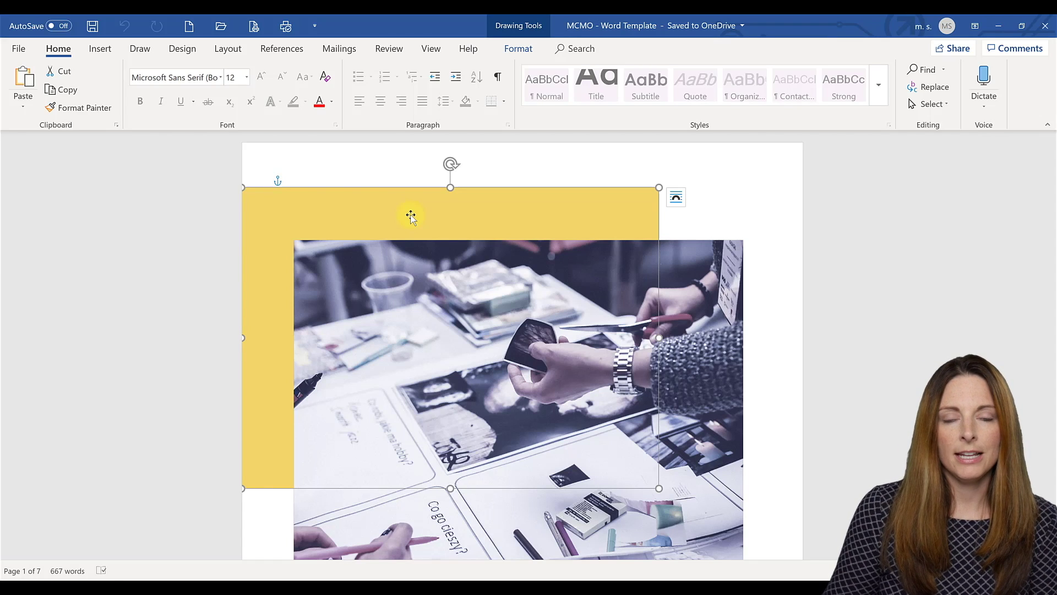
right_click(410, 216)
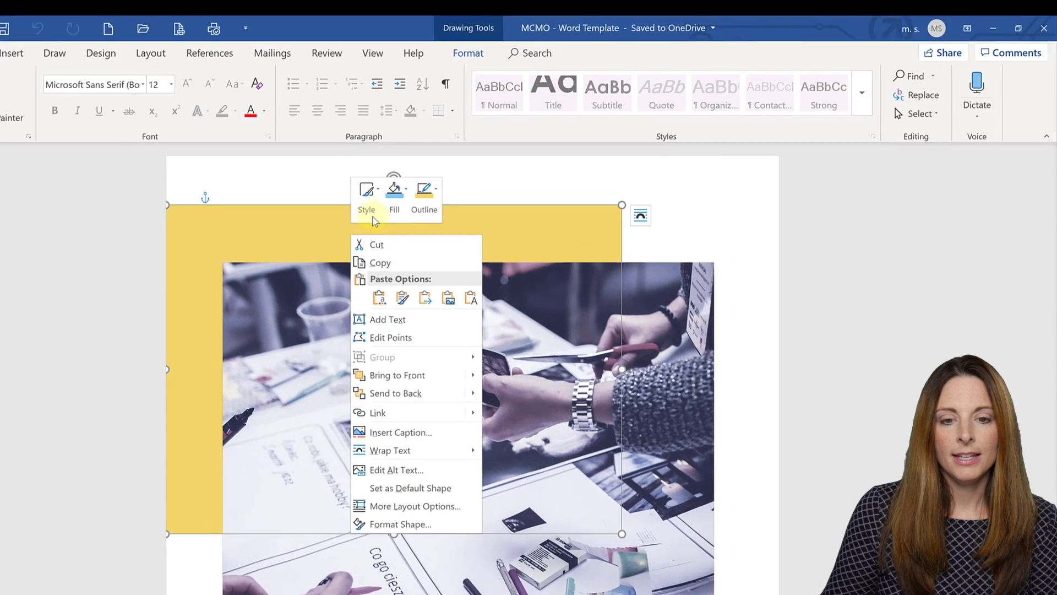
click(455, 192)
click(378, 215)
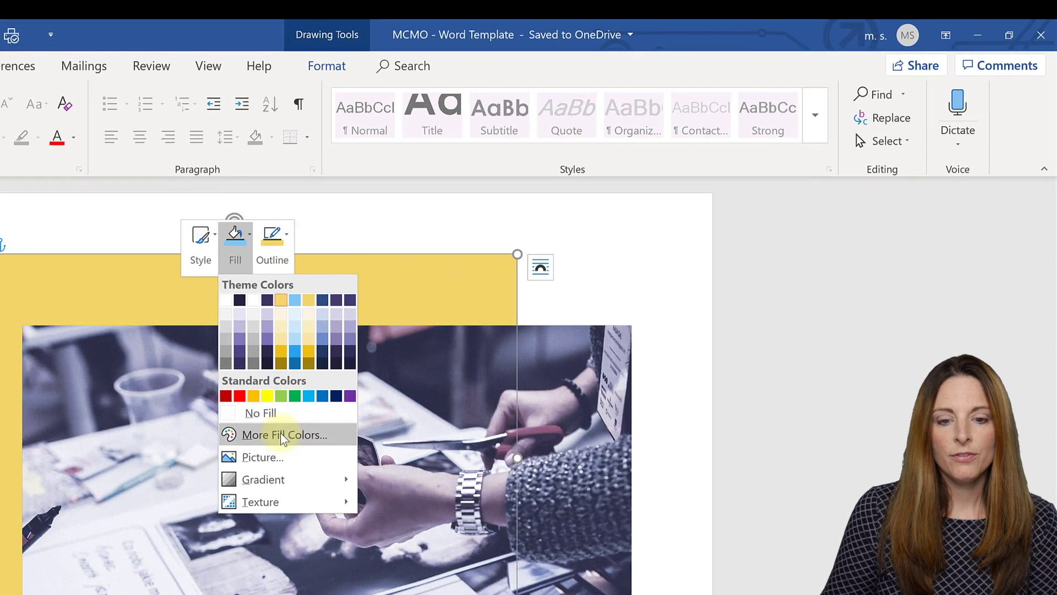
click(282, 435)
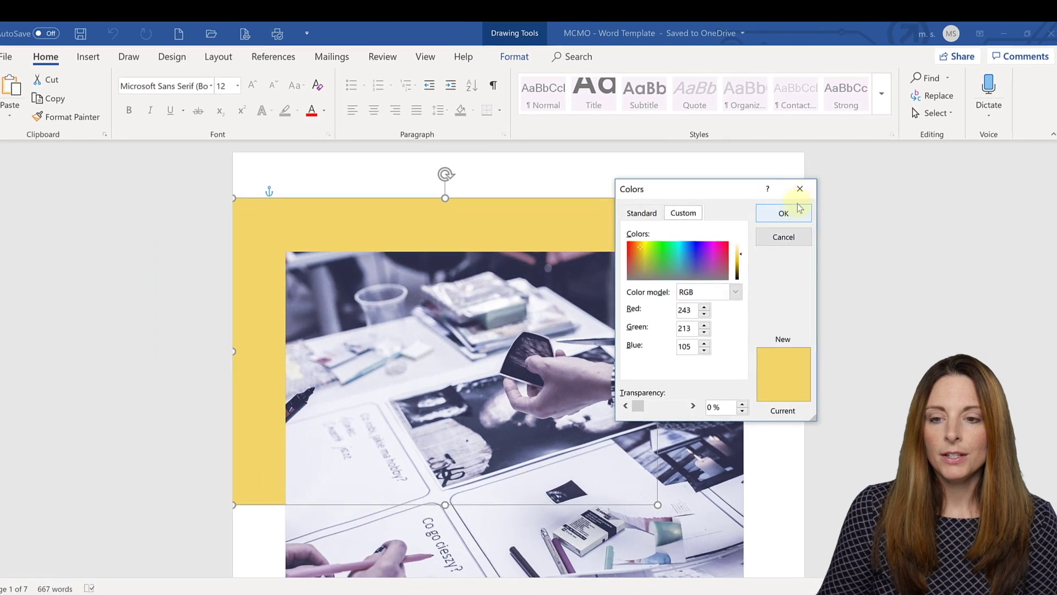
click(801, 190)
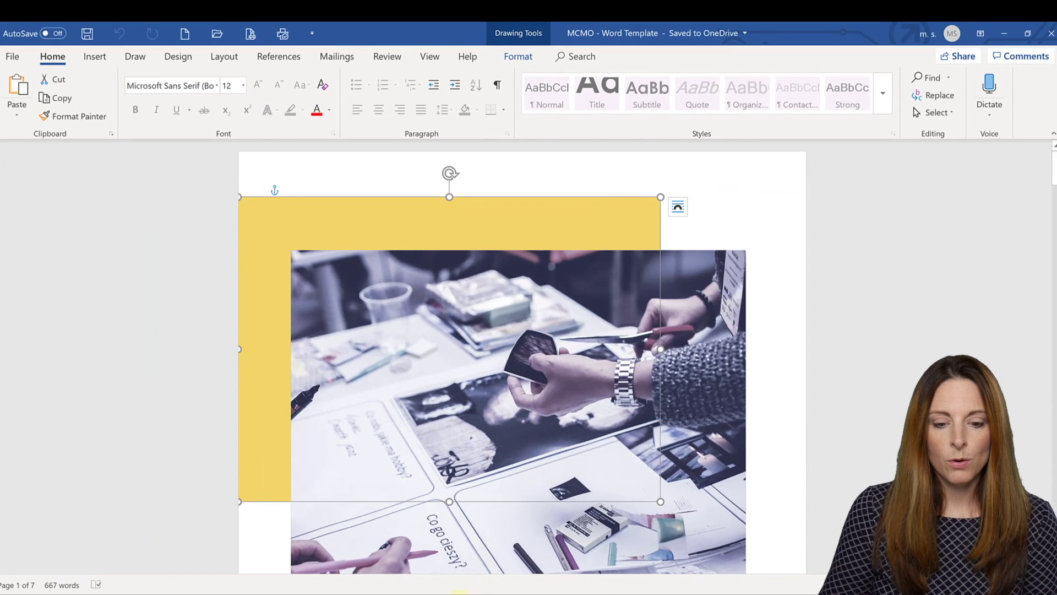
In Excel, refill the red 2019 calendar box with RGB 243, 213, 105.
mouse_move(457, 593)
click(404, 558)
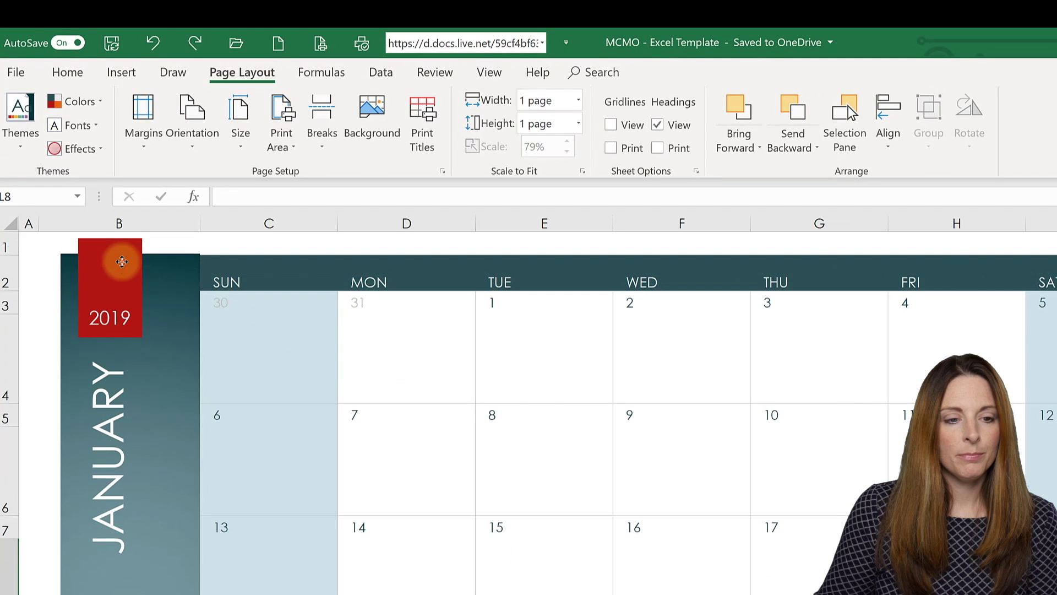
click(122, 262)
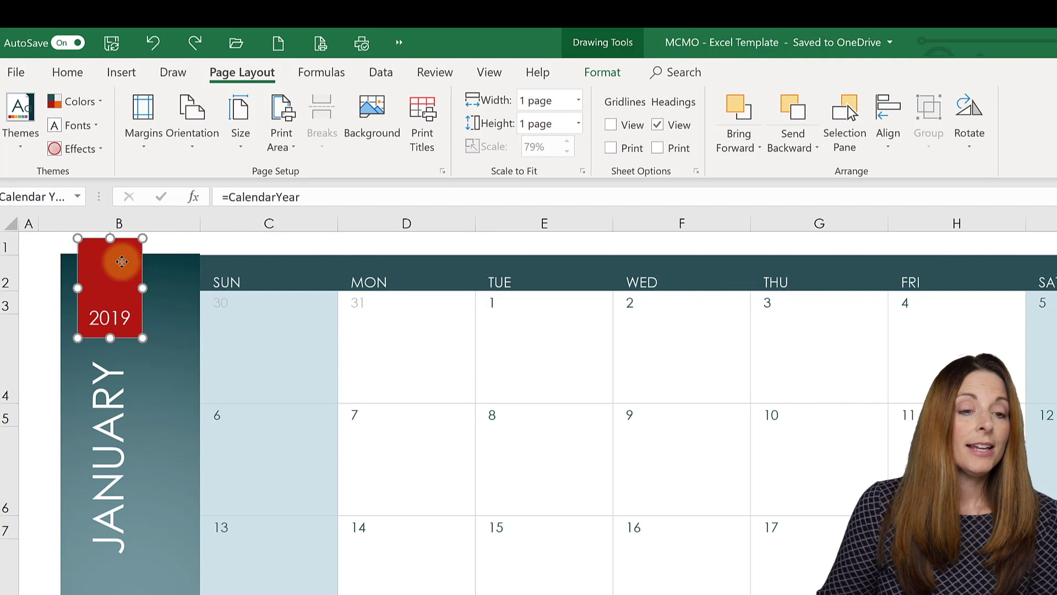
right_click(121, 261)
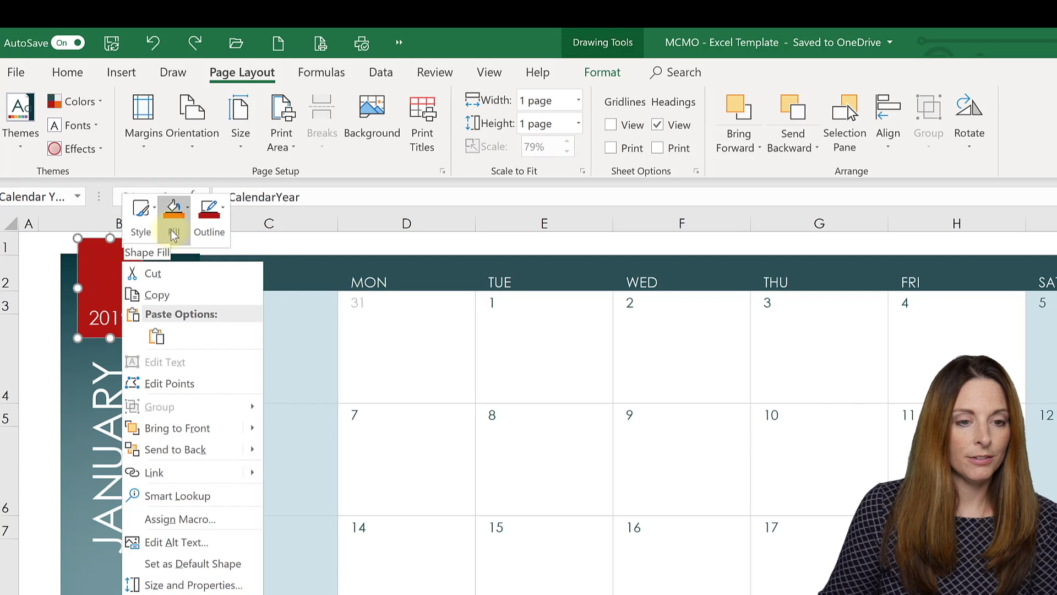
click(173, 234)
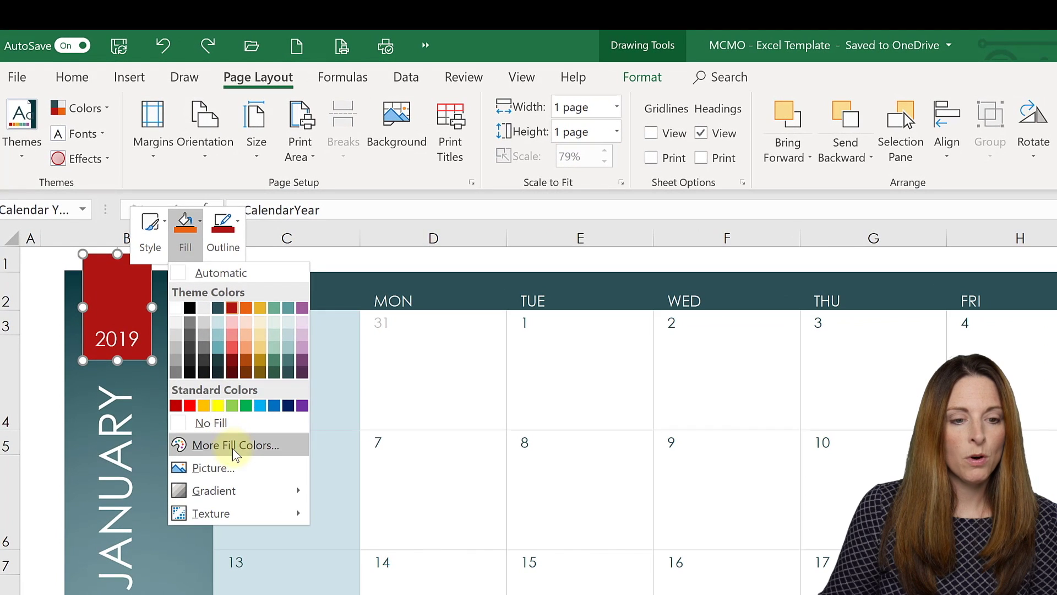
click(235, 446)
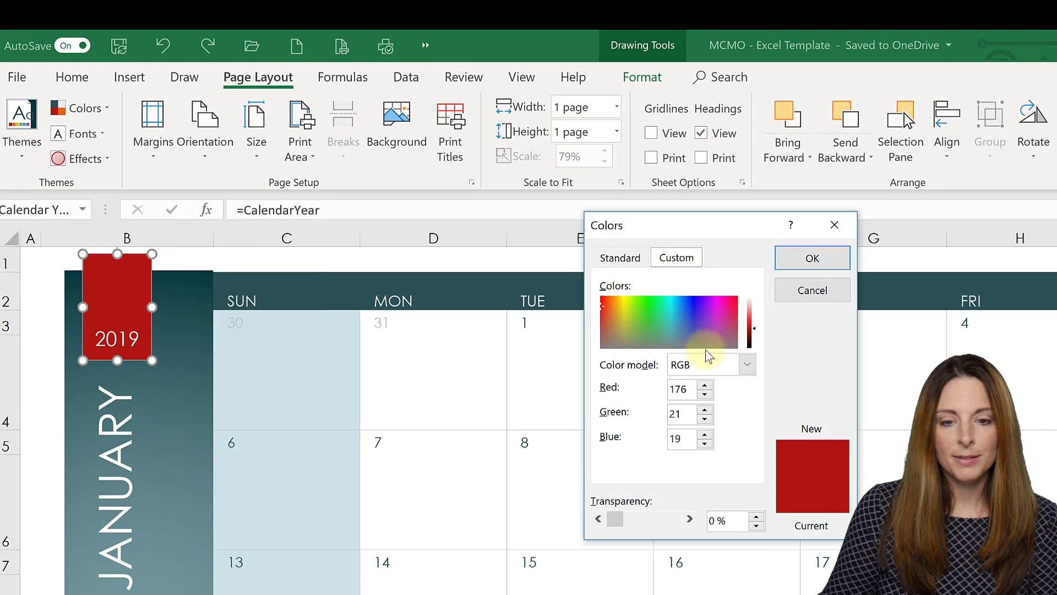
double_click(656, 390)
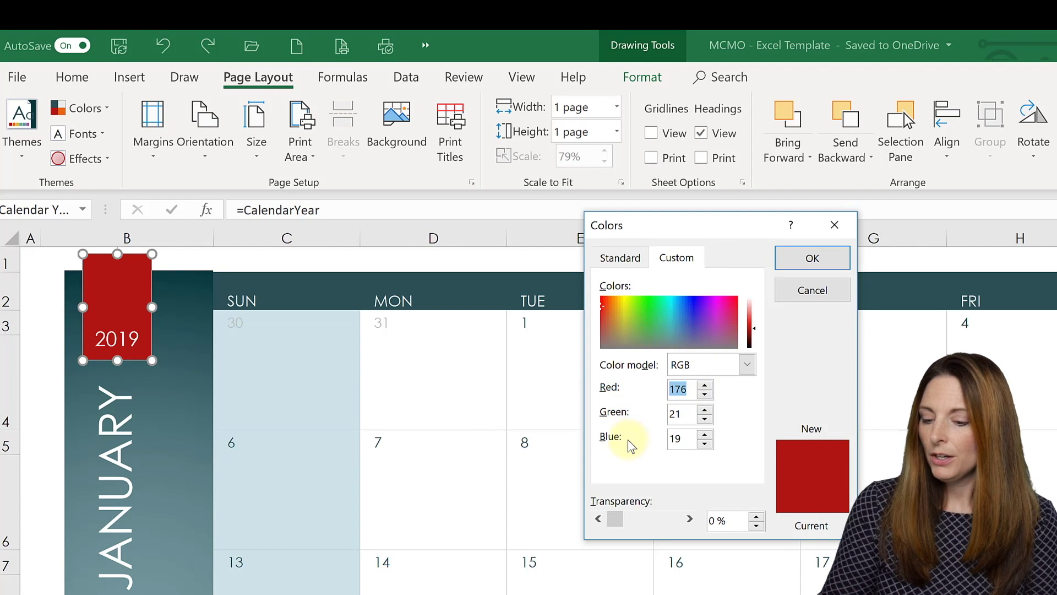
text(243)
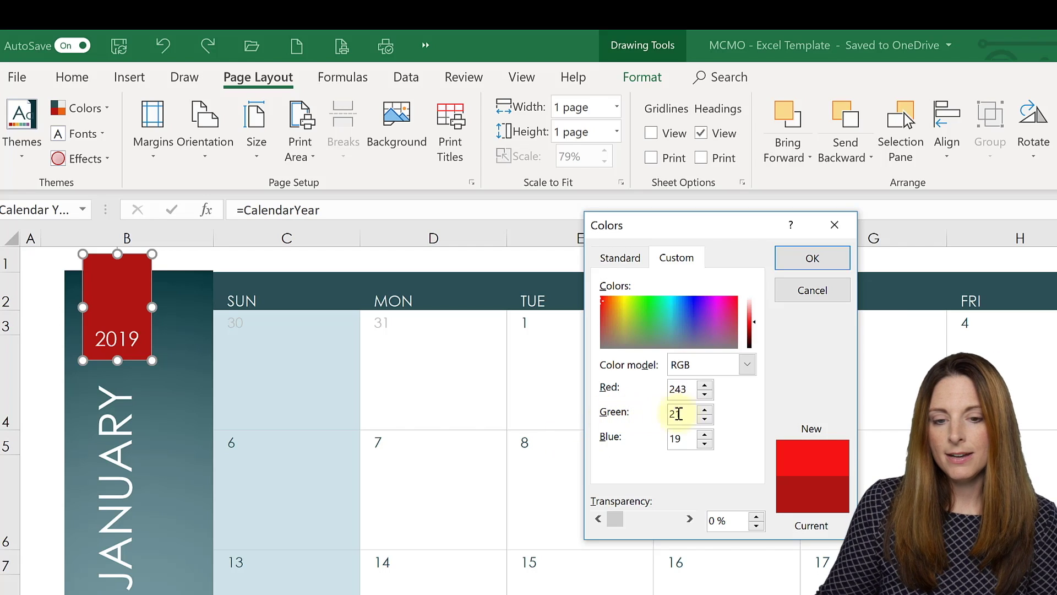
text(213)
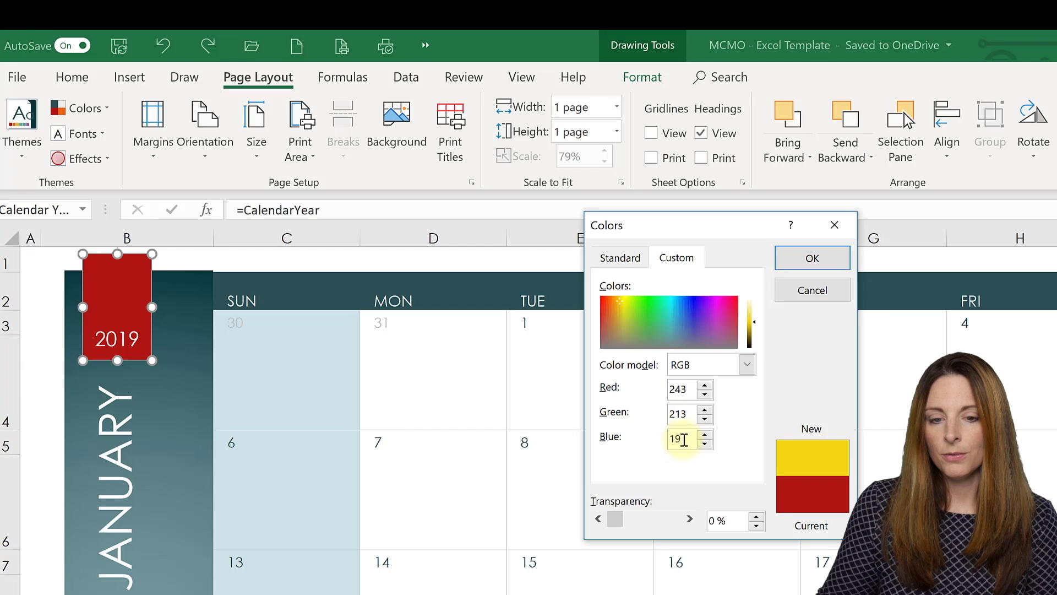
double_click(665, 440)
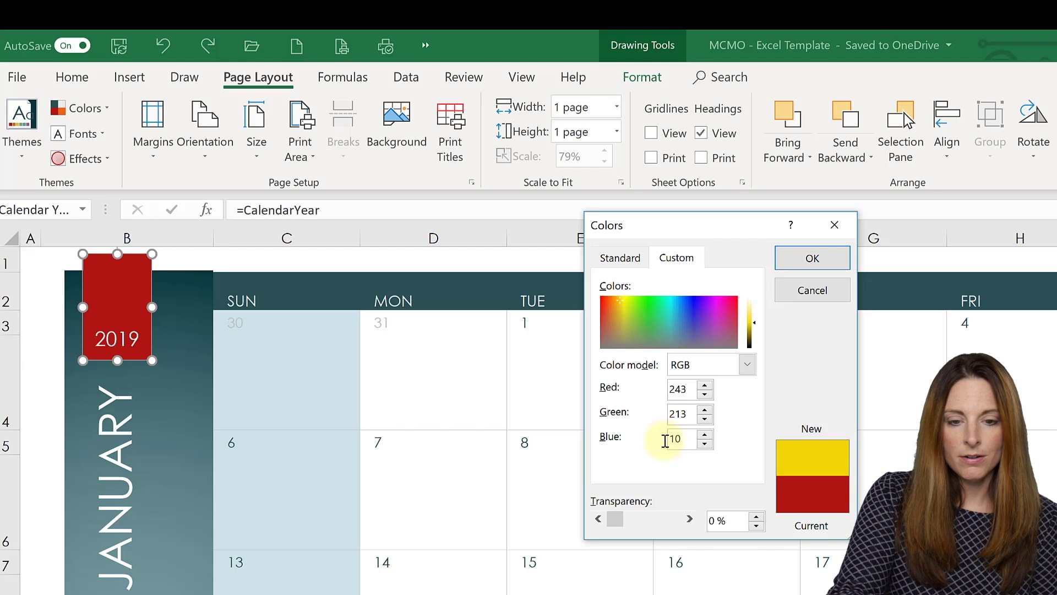
text(105)
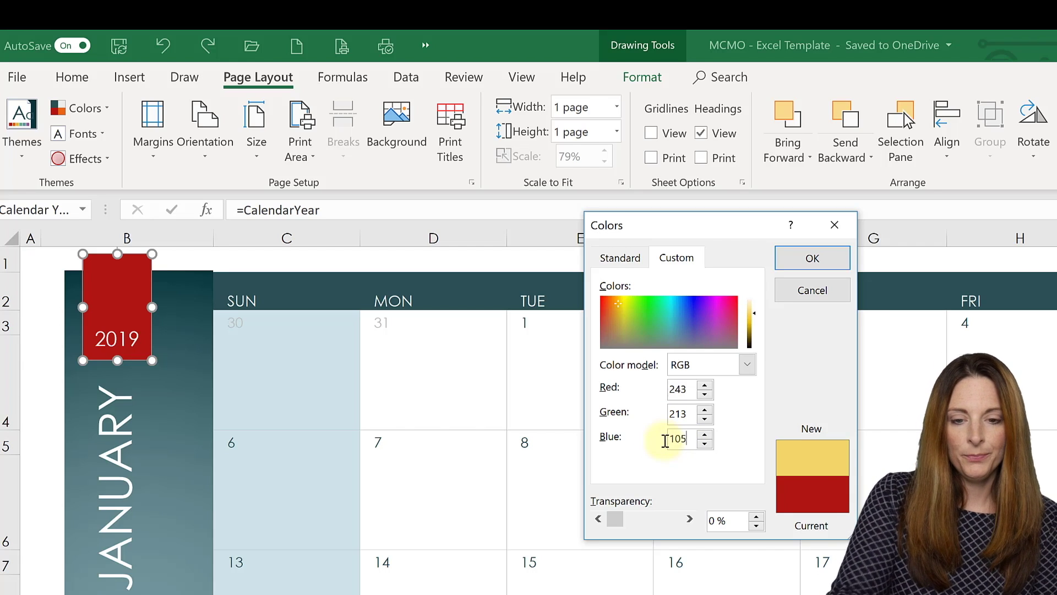
click(822, 258)
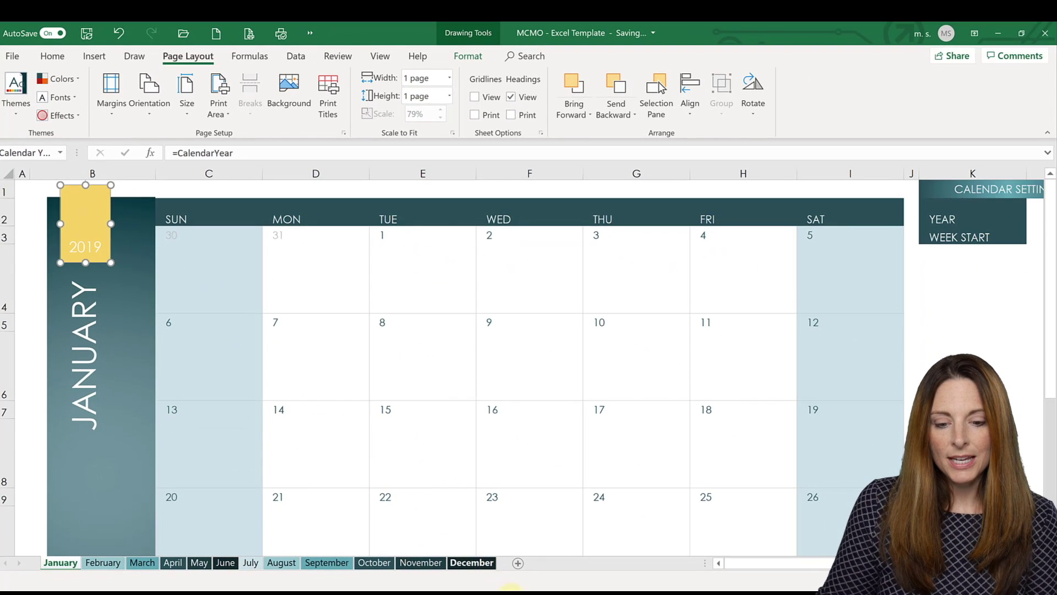
mouse_move(517, 591)
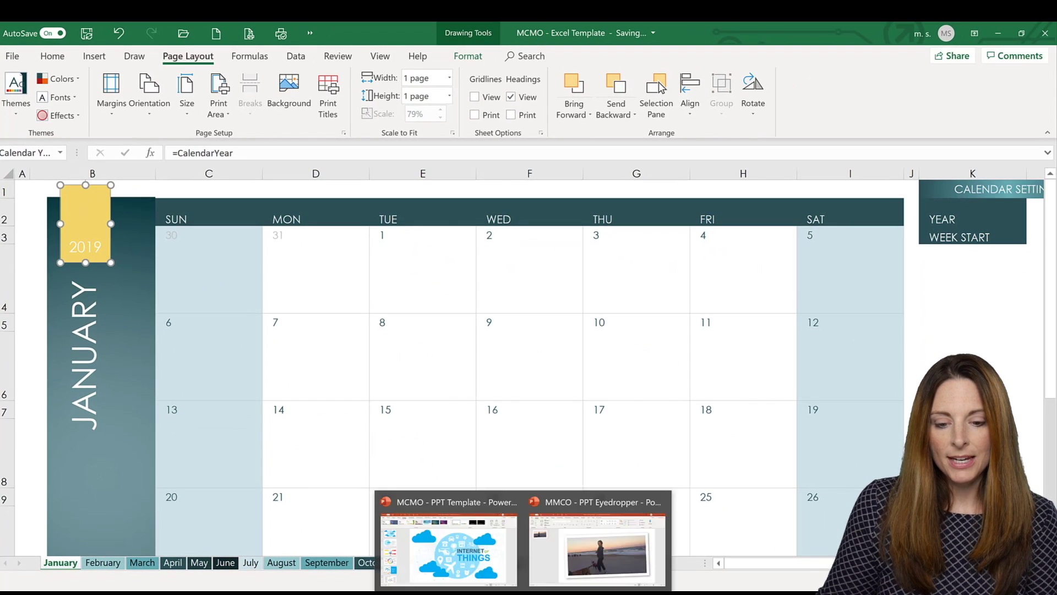
click(492, 560)
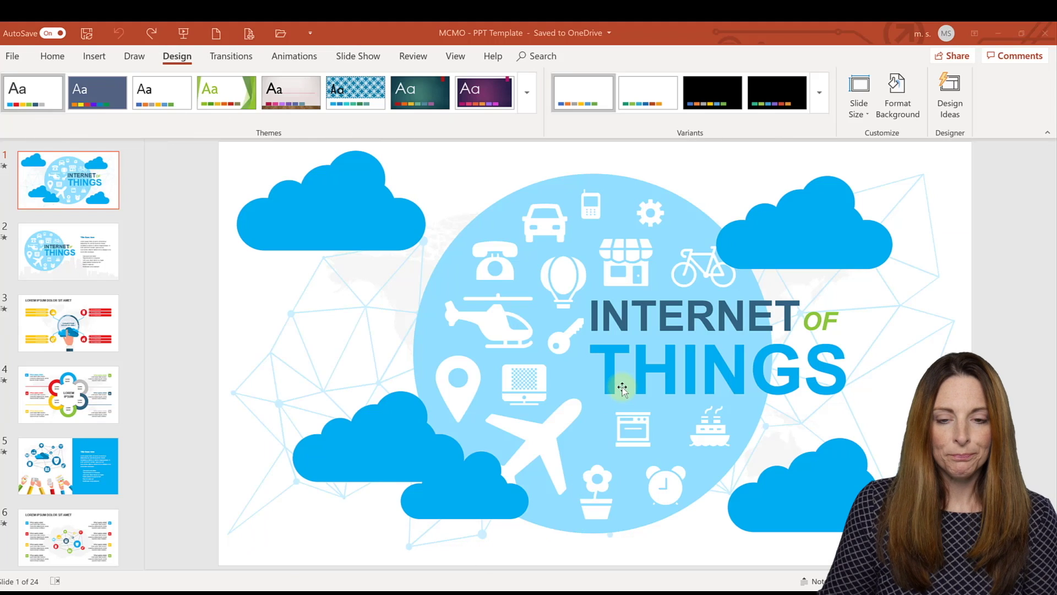
click(338, 193)
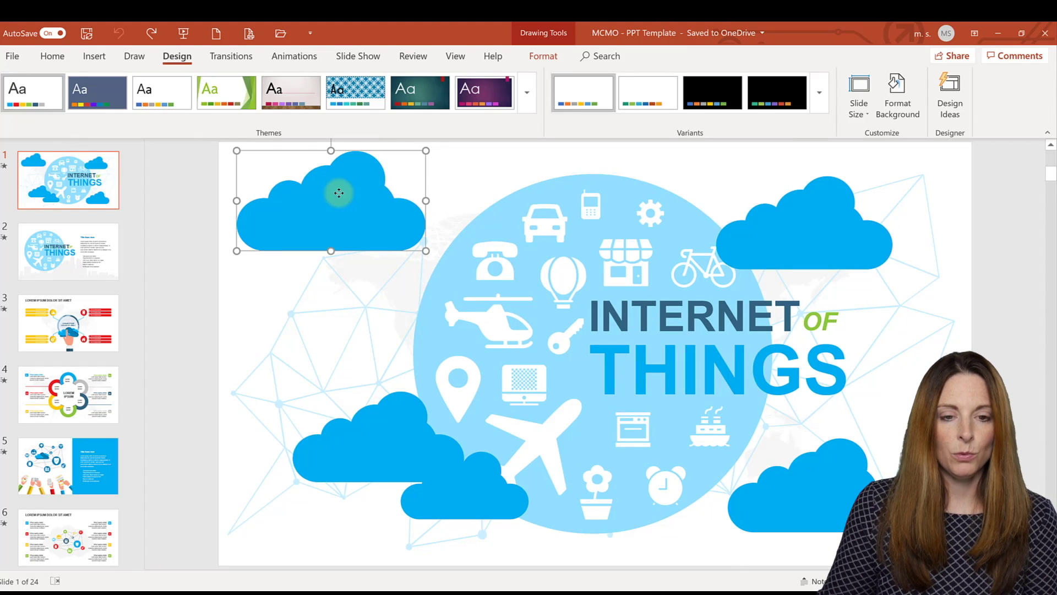
click(791, 235)
right_click(791, 235)
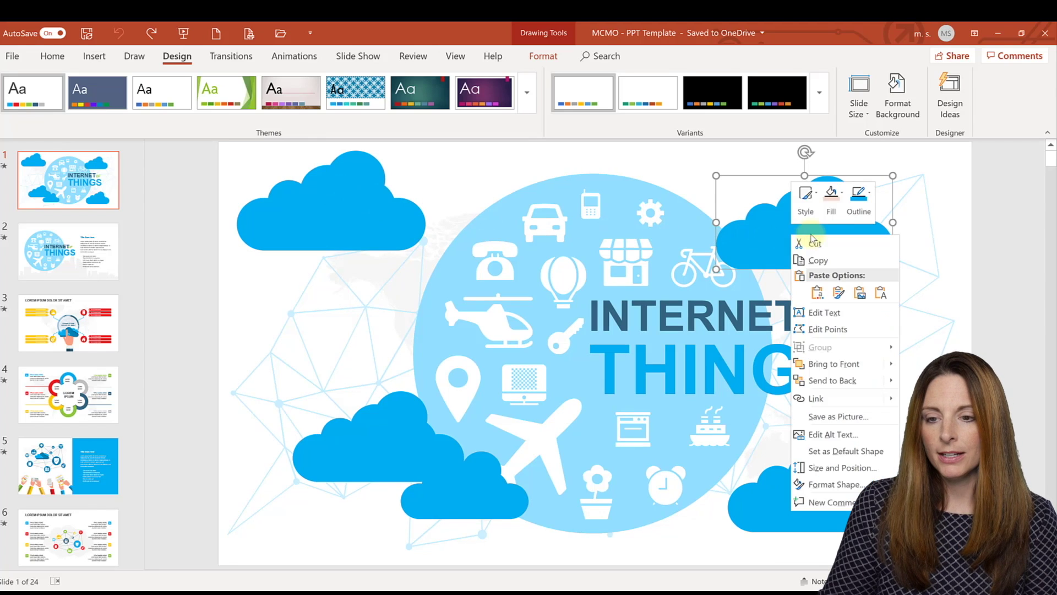
click(832, 214)
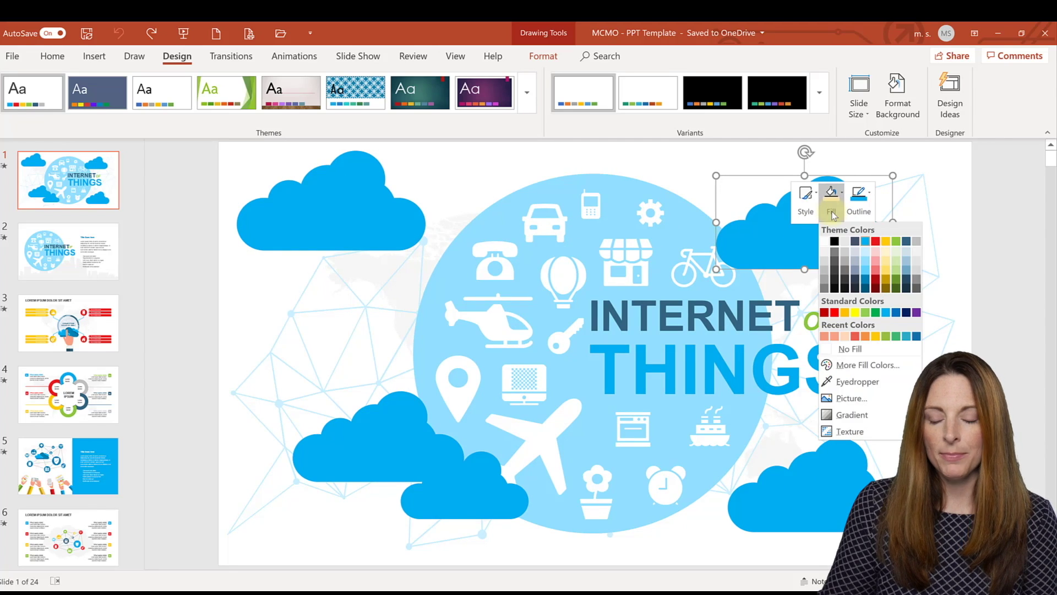
key(Escape)
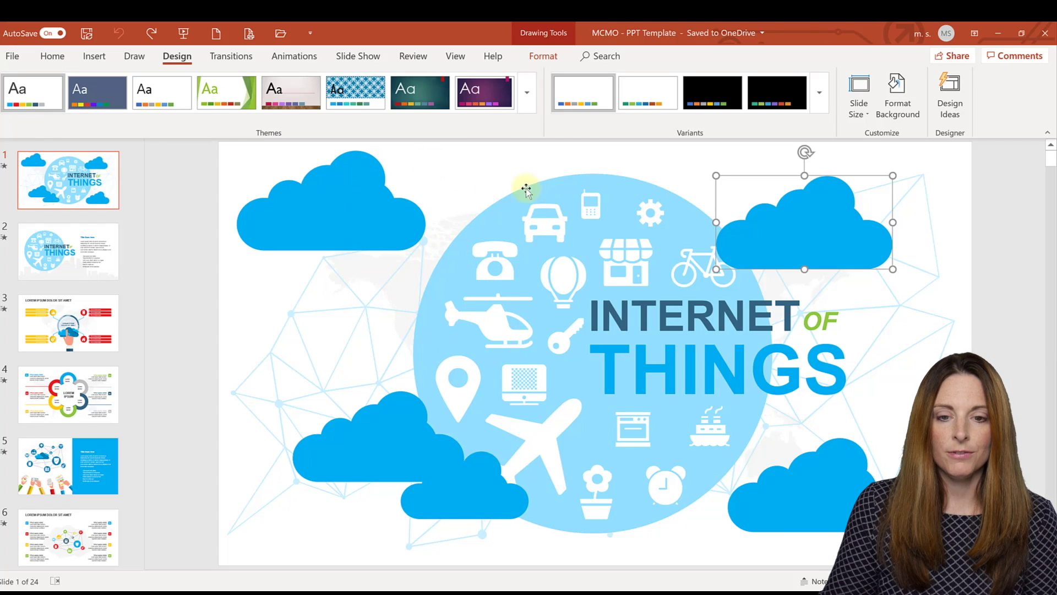
click(470, 173)
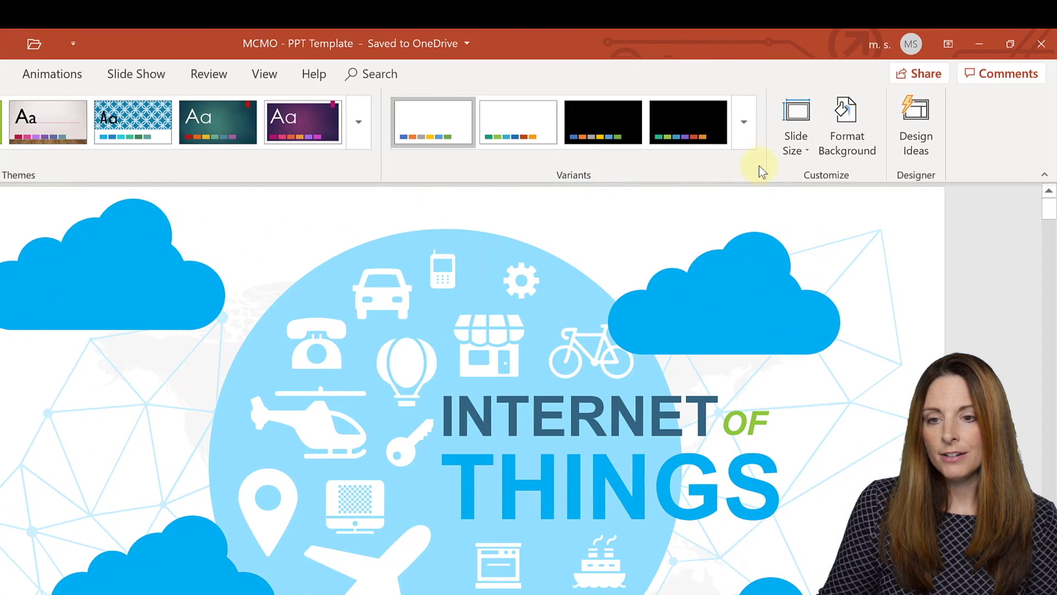
Expand the Design tab's Variants options to list the Colors theme schemes.
click(751, 133)
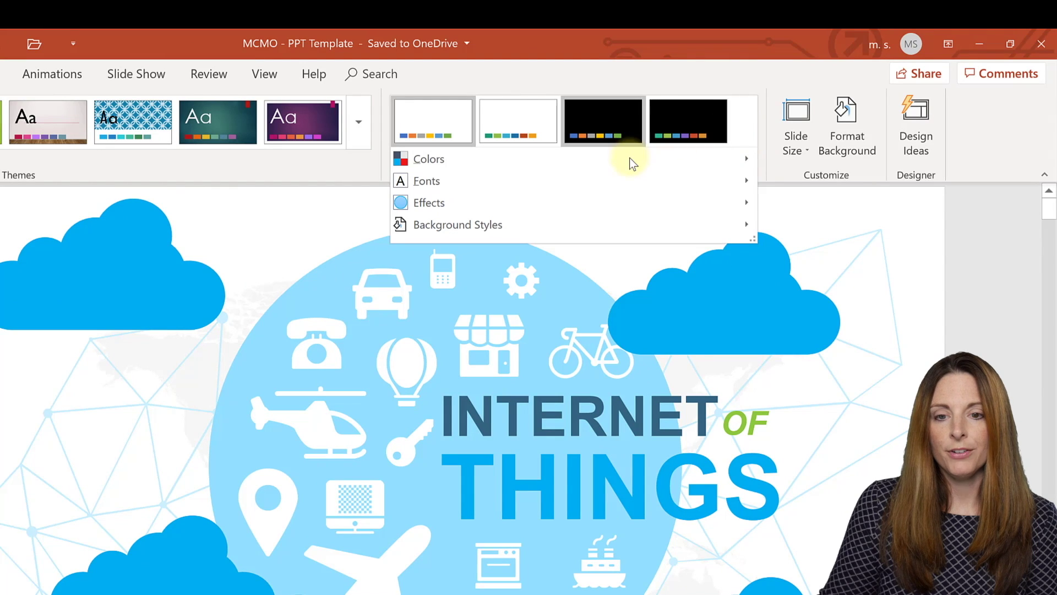
mouse_move(630, 159)
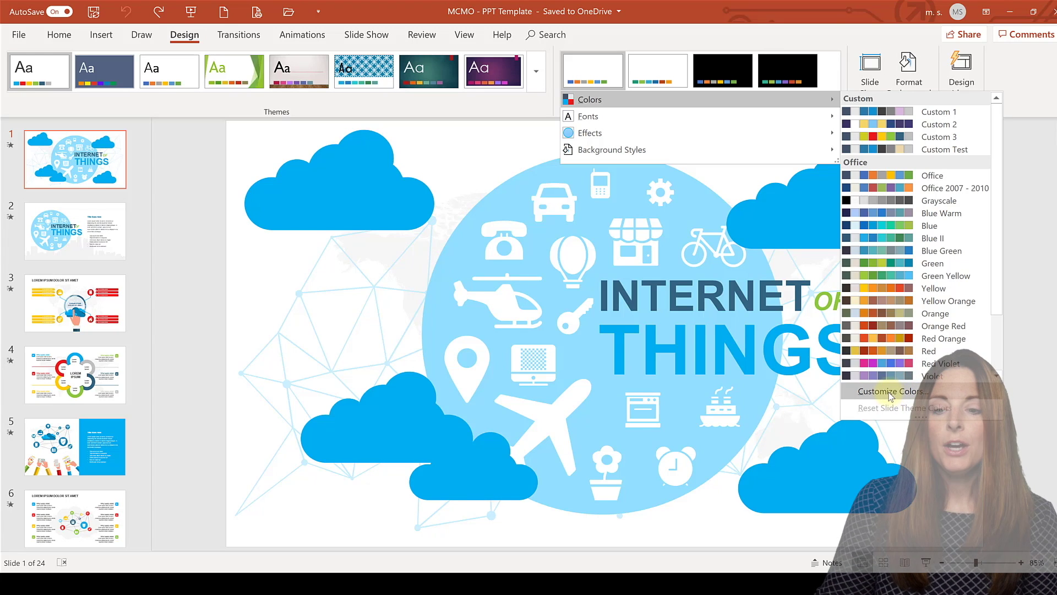
Start a new theme colour set and give its Accent 1 the RGB 243, 213, 105 yellow.
click(888, 393)
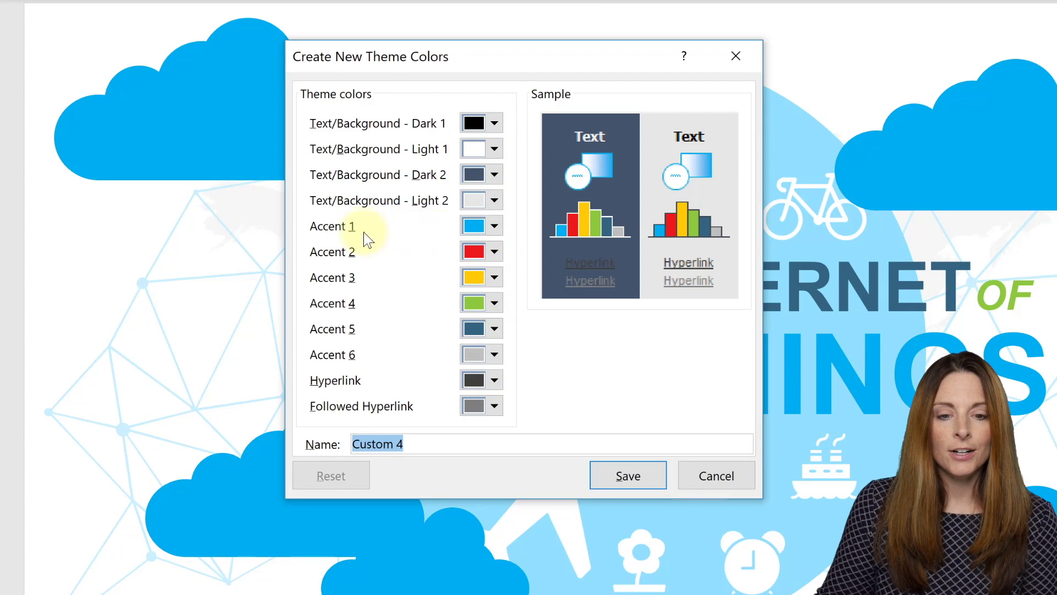
click(495, 227)
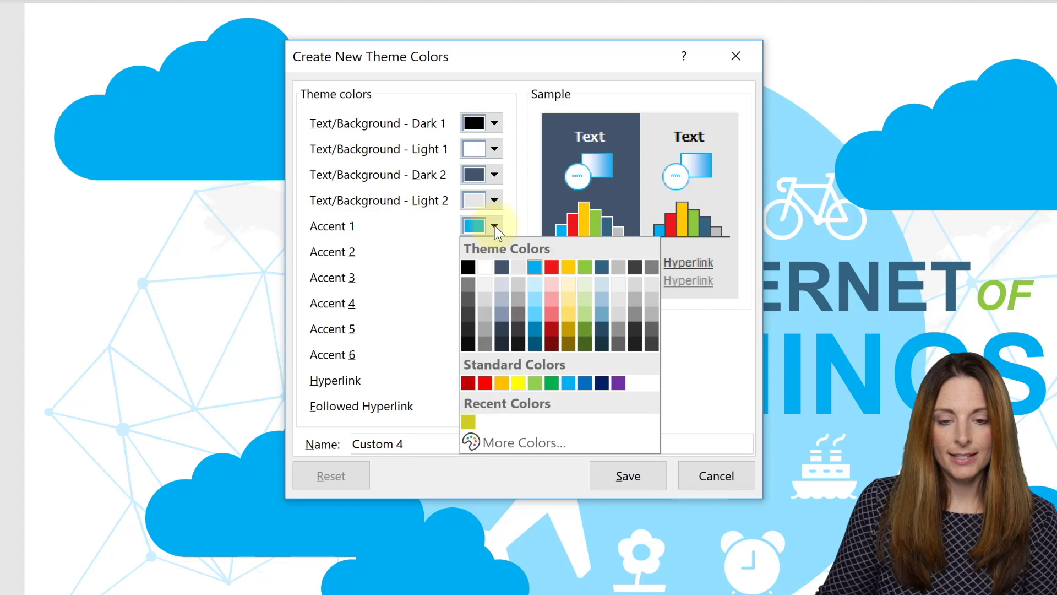
click(518, 442)
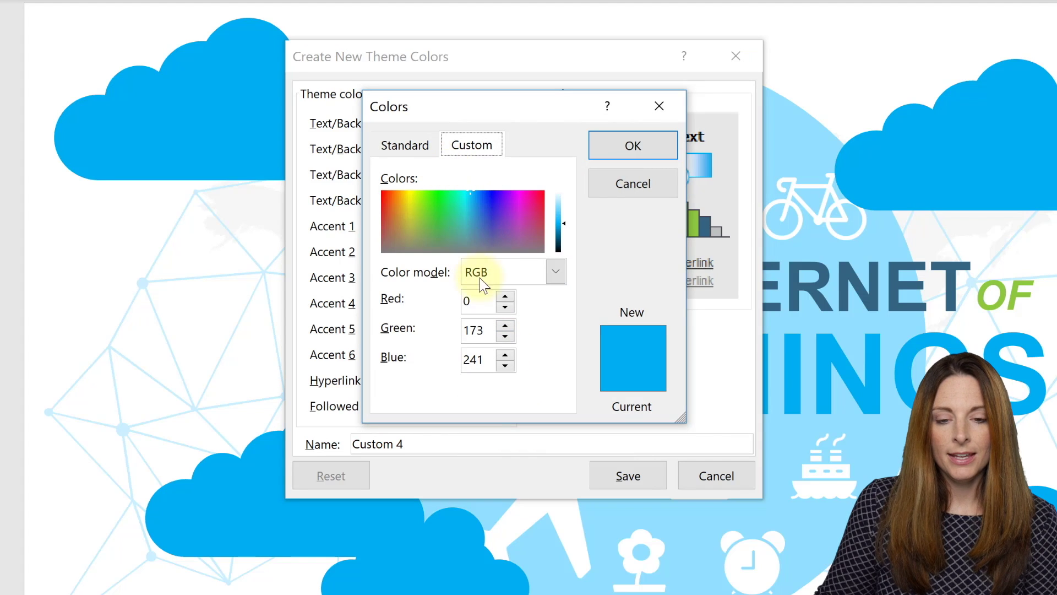
drag(490, 296, 444, 297)
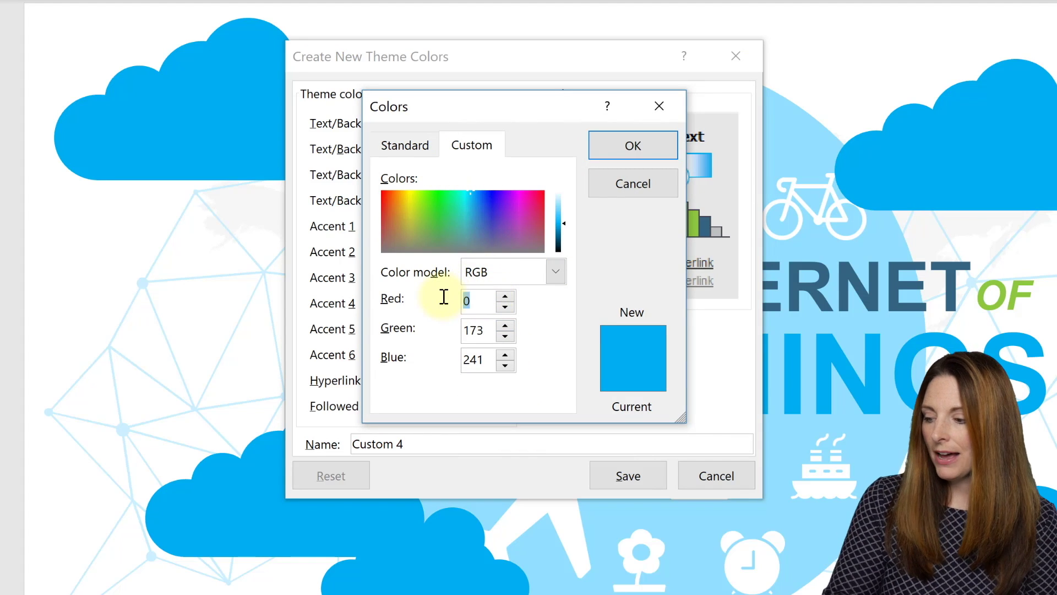
text(24)
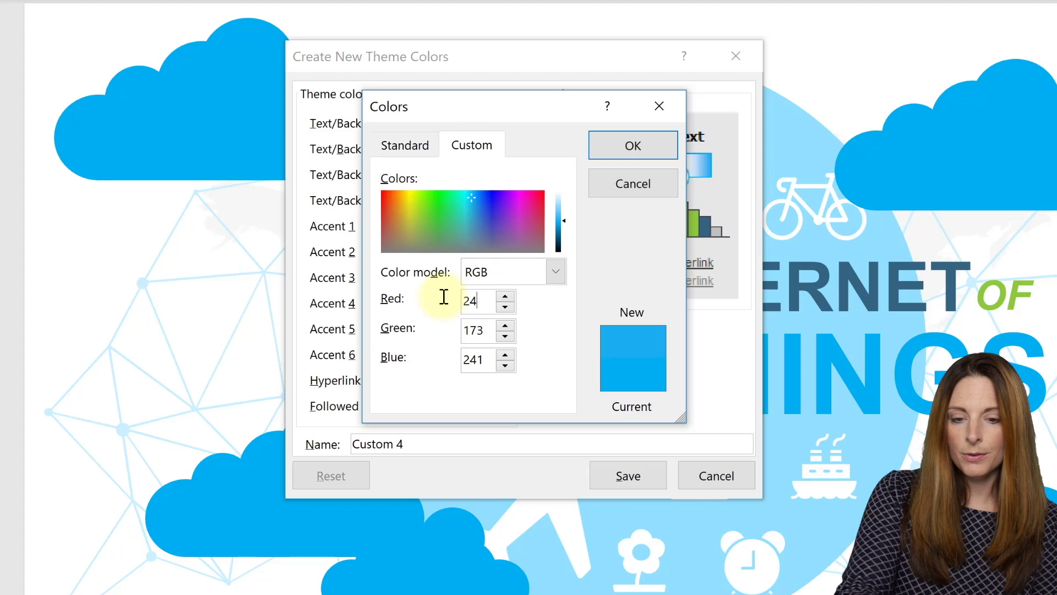
text(3)
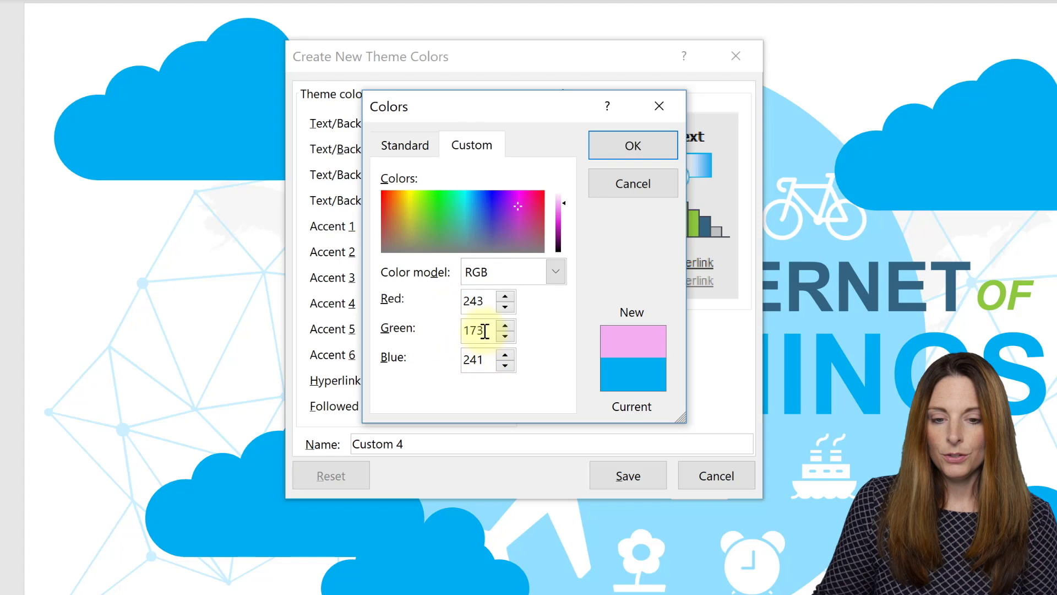
drag(484, 331, 443, 327)
text(213)
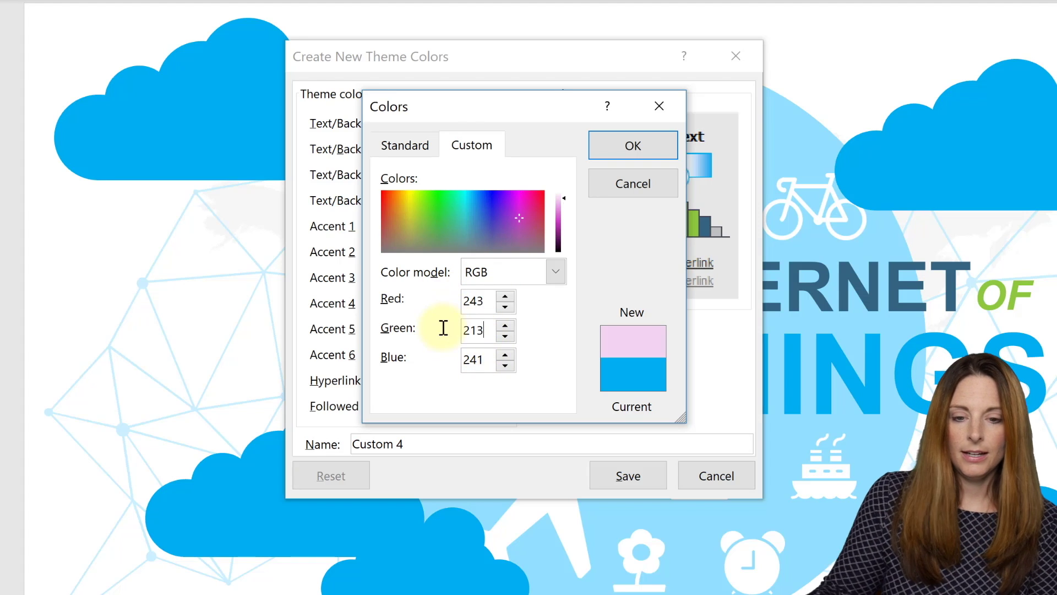
drag(484, 359, 466, 355)
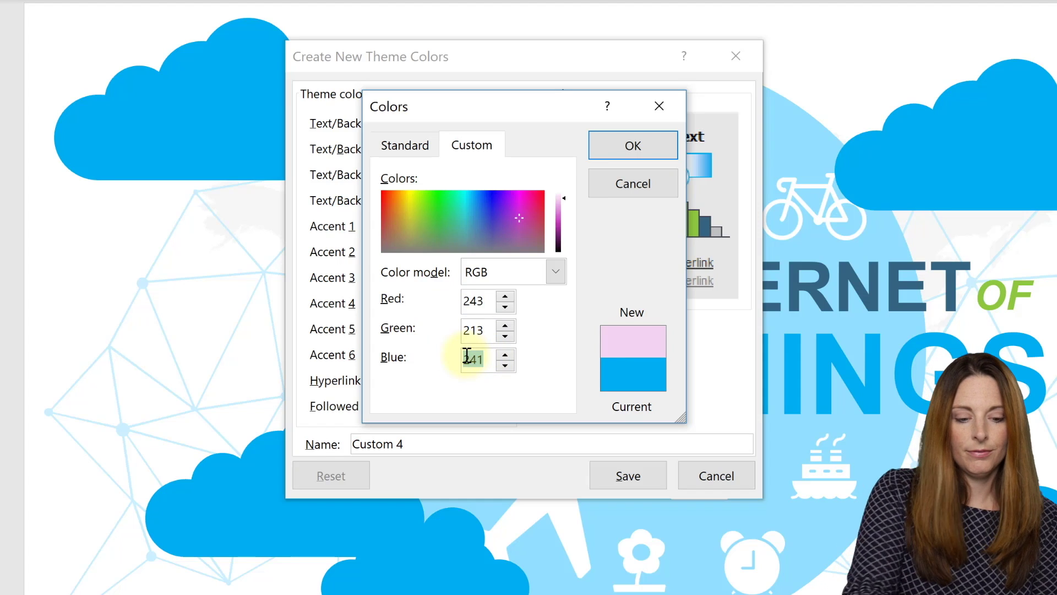
text(105)
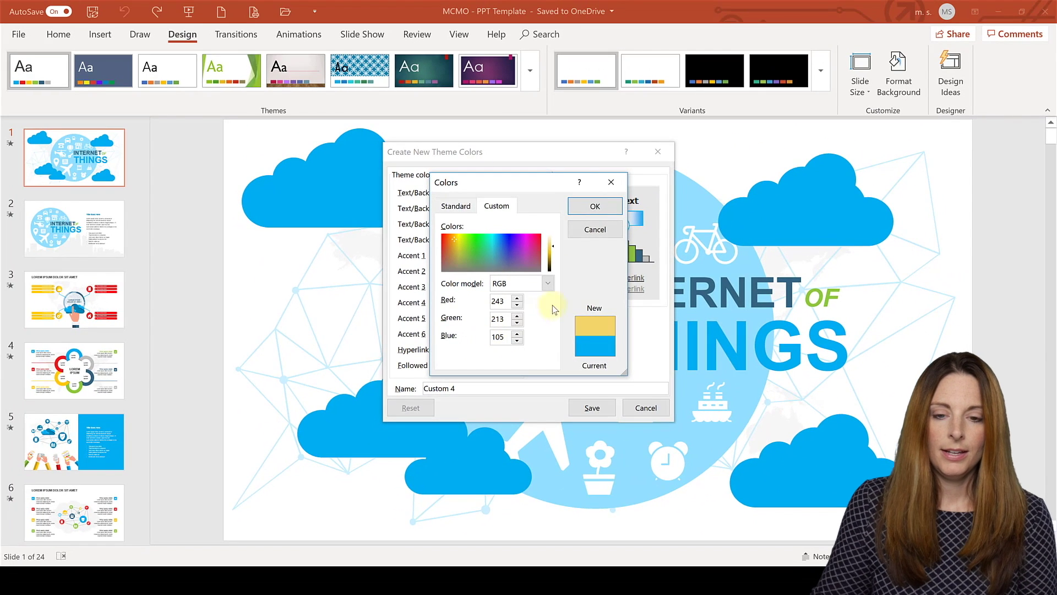
click(596, 205)
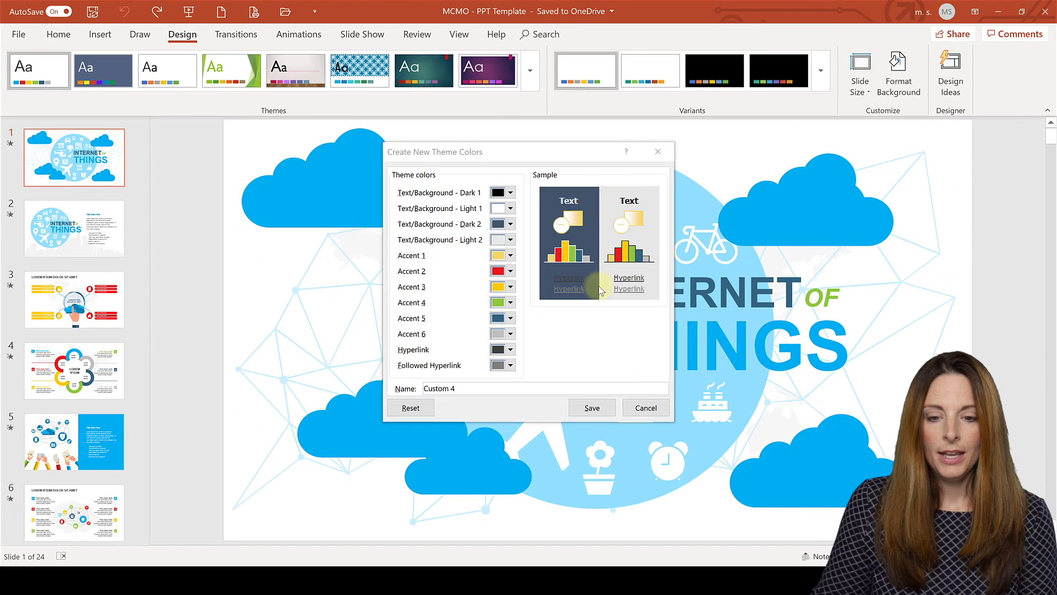
Save the Custom 4 theme colours so the clouds, circle and THINGS title turn yellow.
click(594, 407)
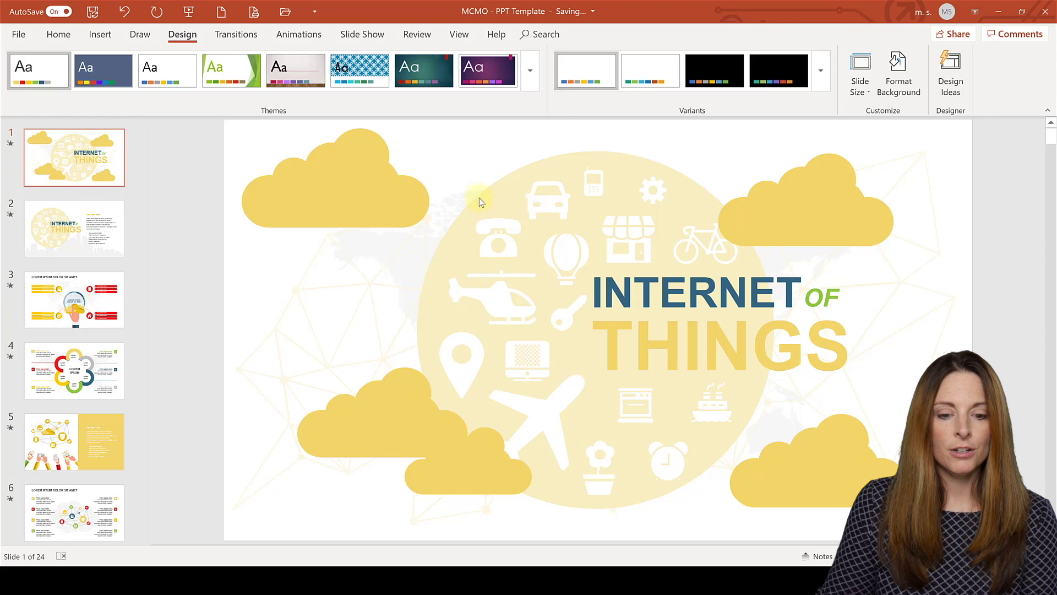
Return to the Excel calendar template and list its Page Layout theme Colors.
click(458, 581)
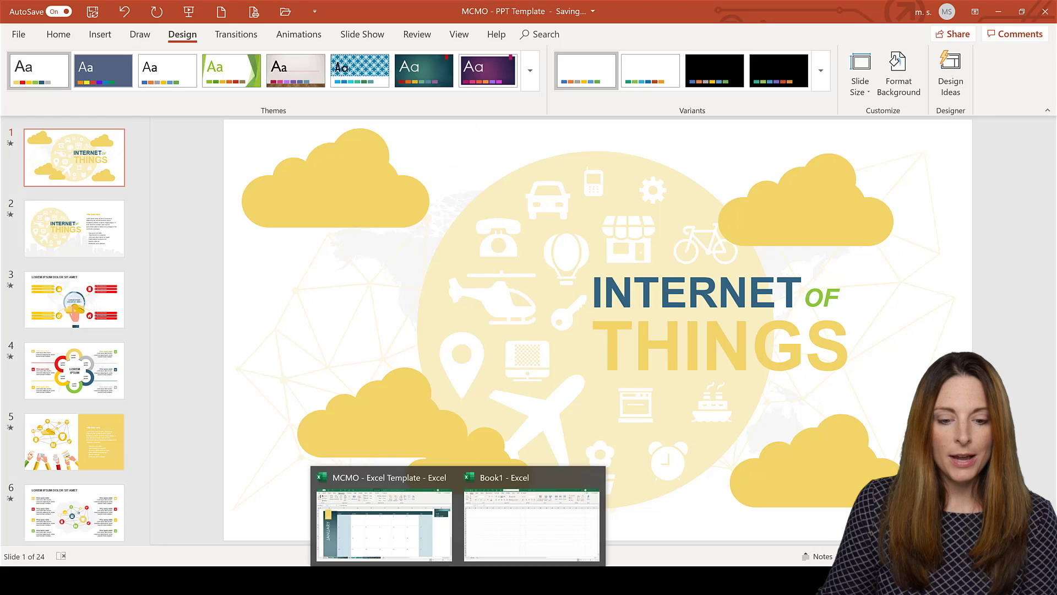
click(397, 537)
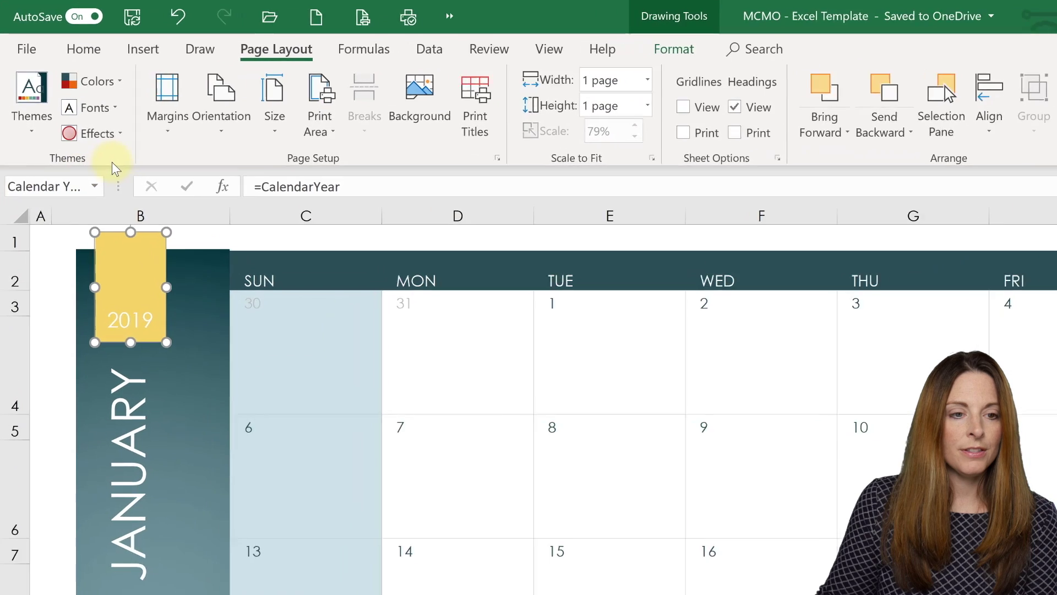
click(118, 80)
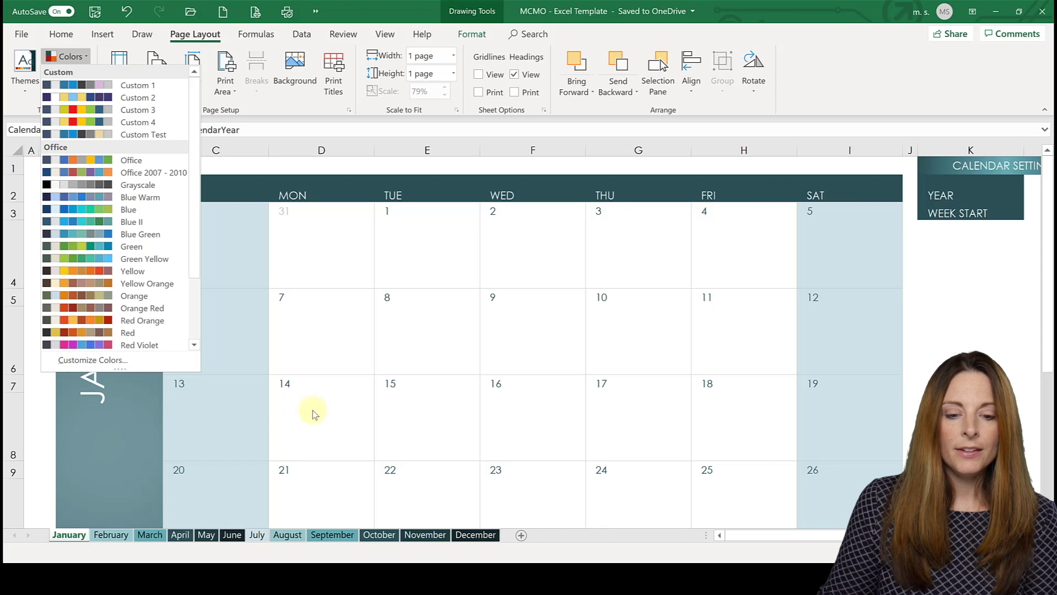
In the PPT Eyedropper presentation, pick the Oval from the Insert Shapes gallery.
mouse_move(526, 578)
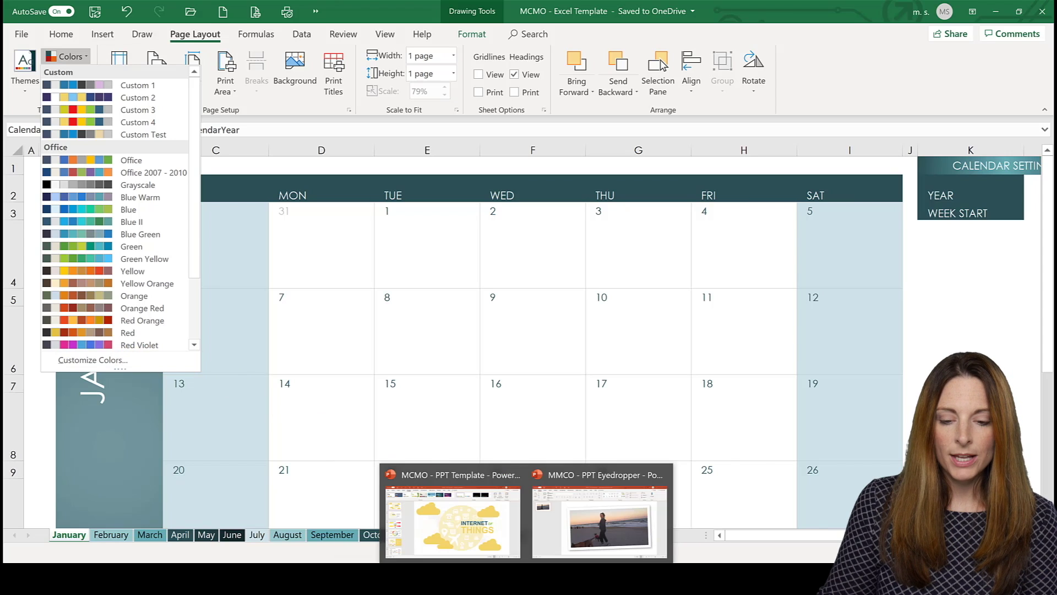
click(589, 531)
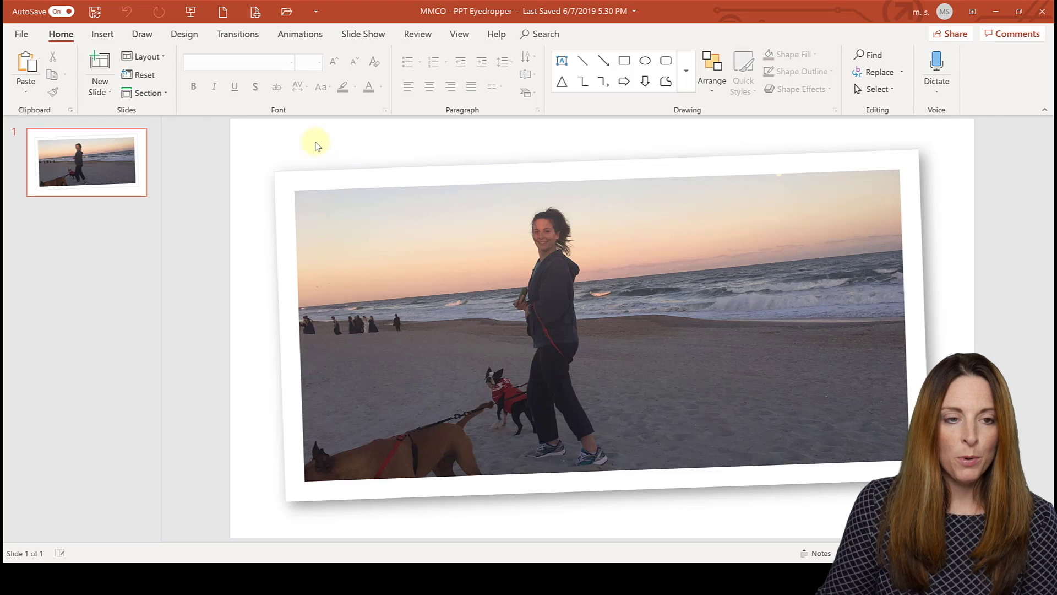
click(103, 36)
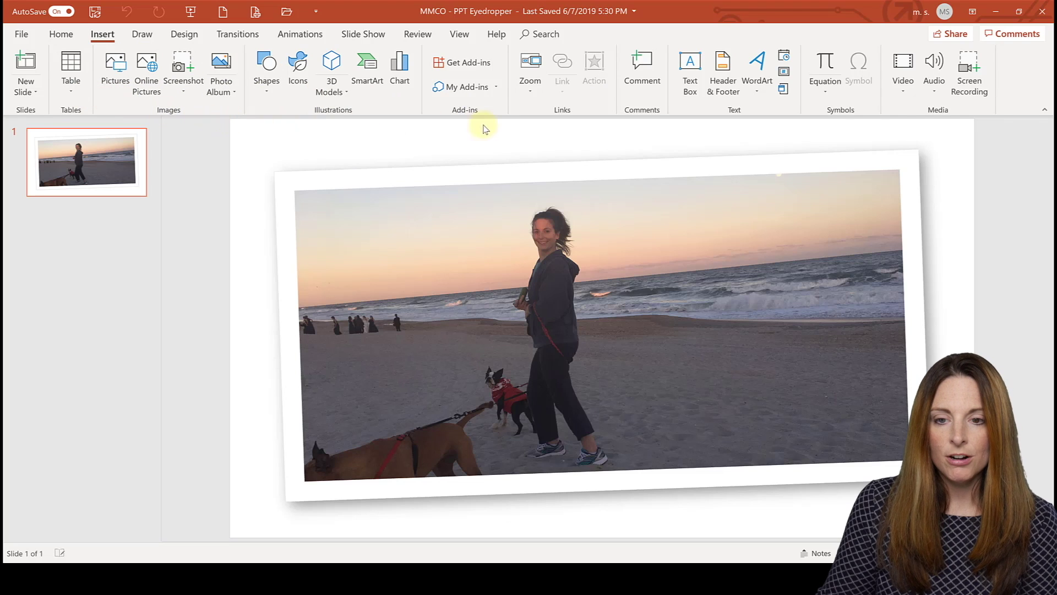
click(268, 88)
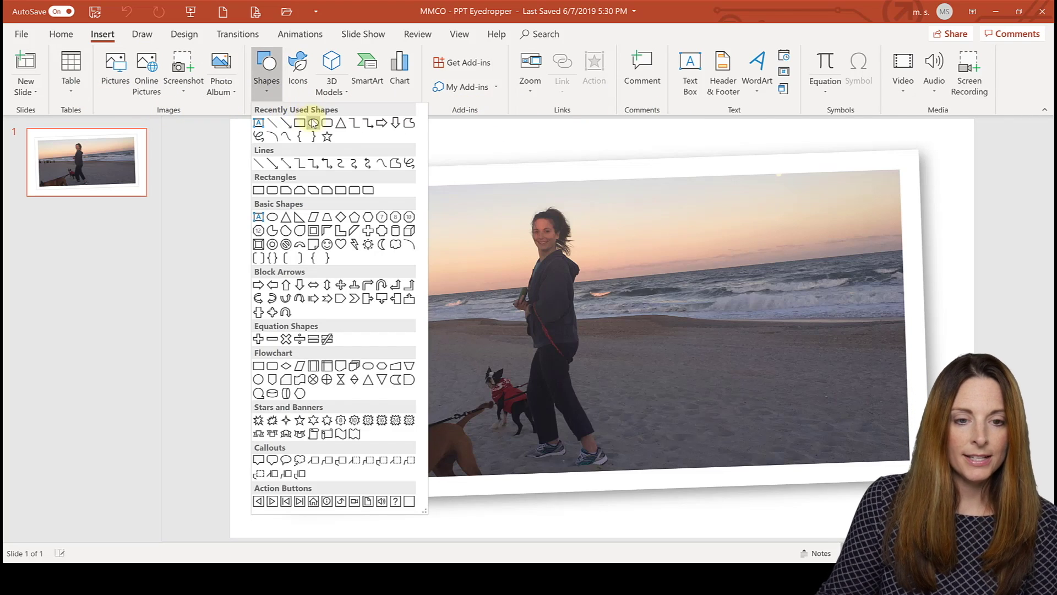
click(312, 124)
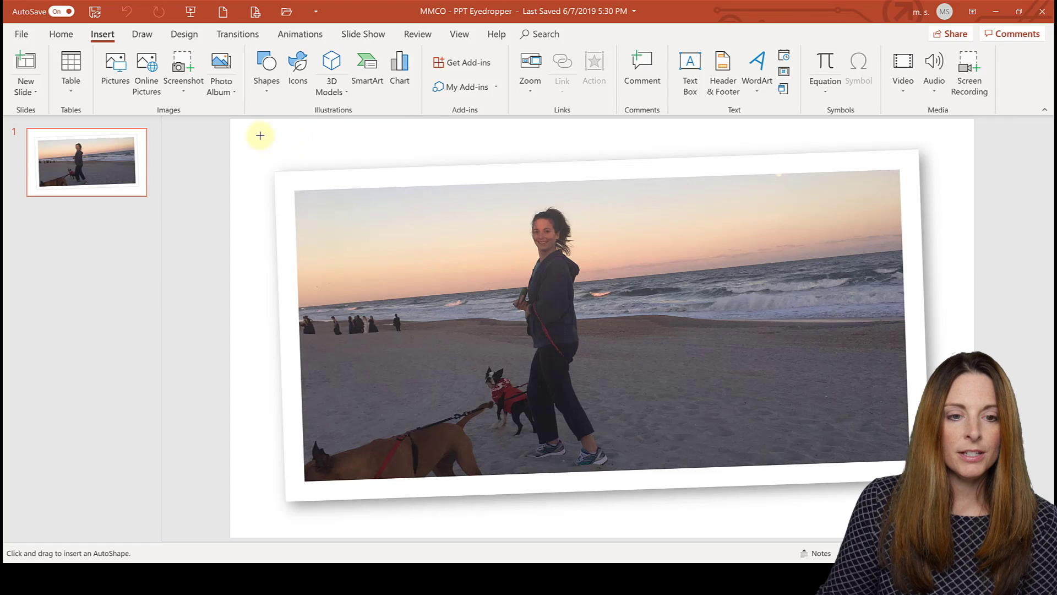
Draw an oval above the beach photo and eyedropper its fill from the peach sunset sky.
drag(260, 136, 365, 163)
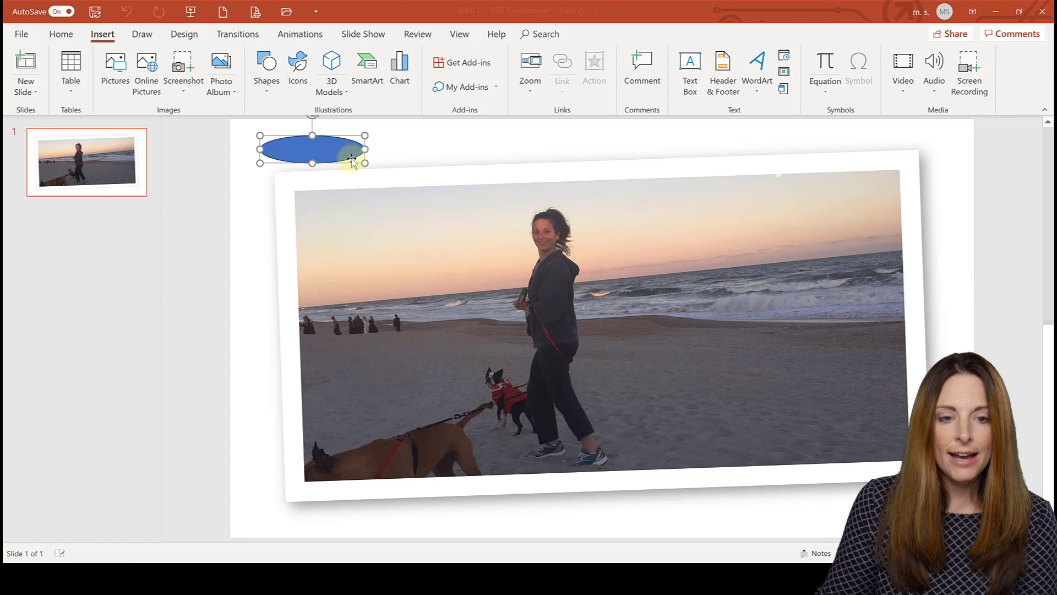
right_click(332, 146)
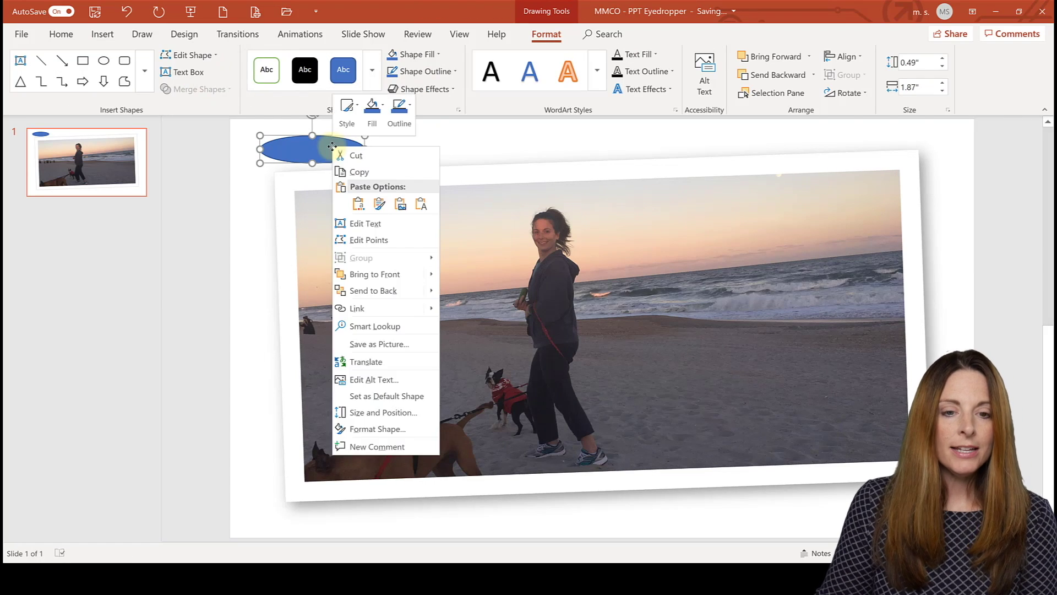
click(377, 126)
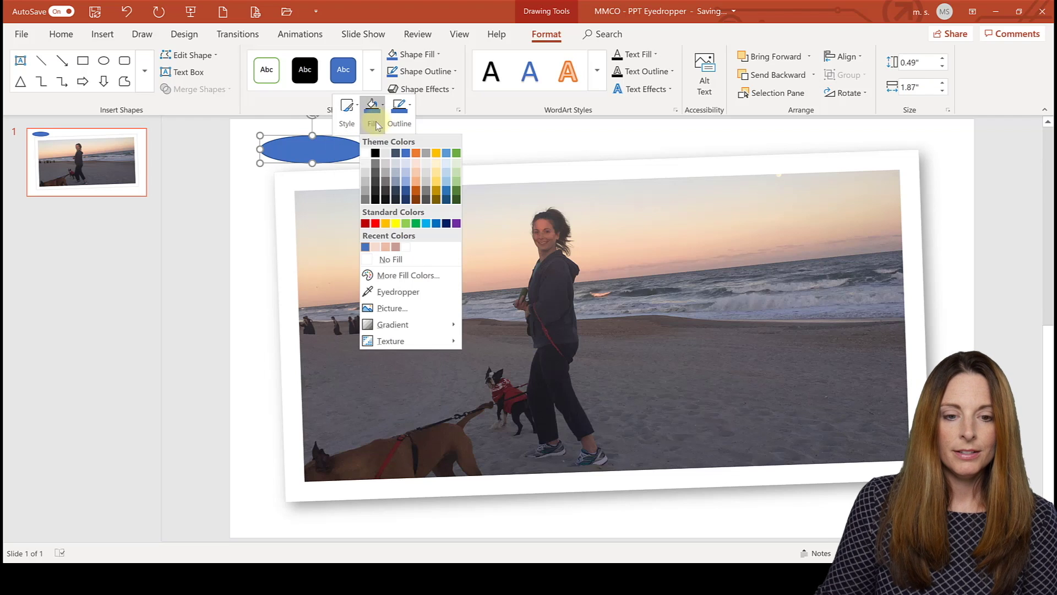
click(398, 292)
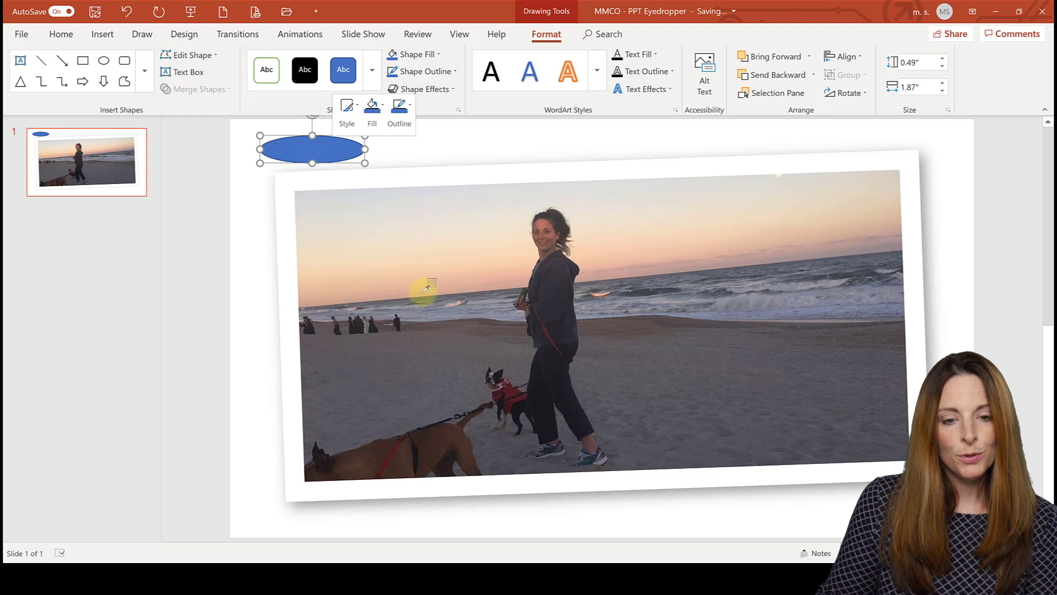
click(597, 265)
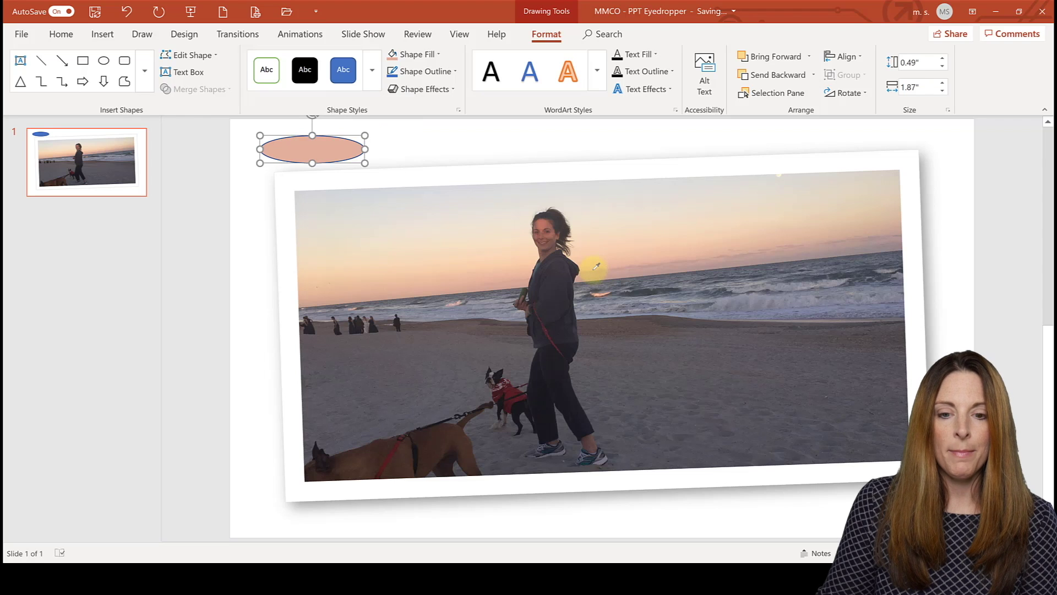
Open the oval's custom fill colours to read the peach as RGB 226, 175, 157.
right_click(314, 150)
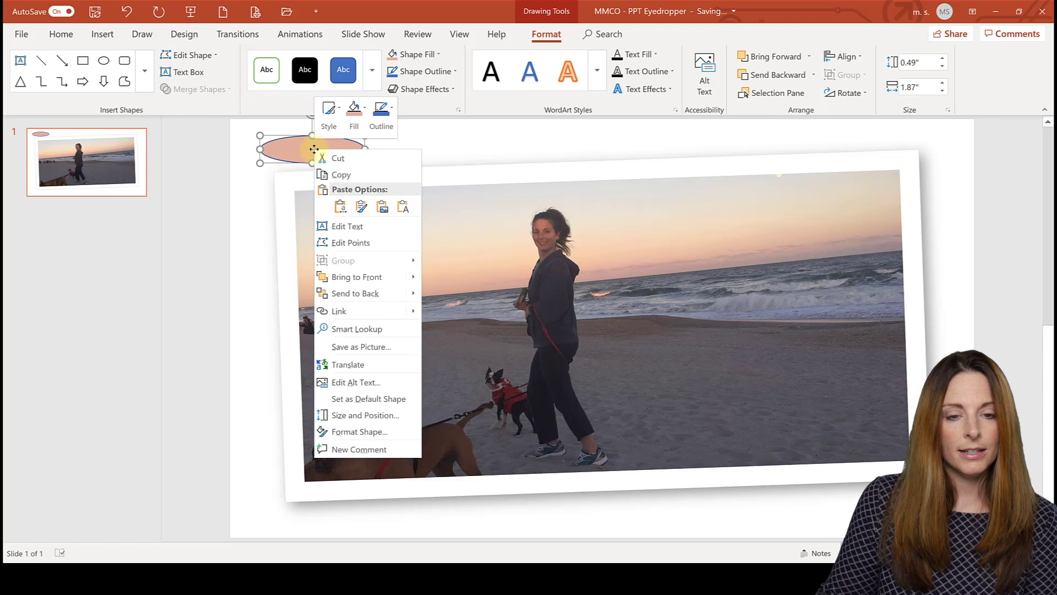
click(358, 130)
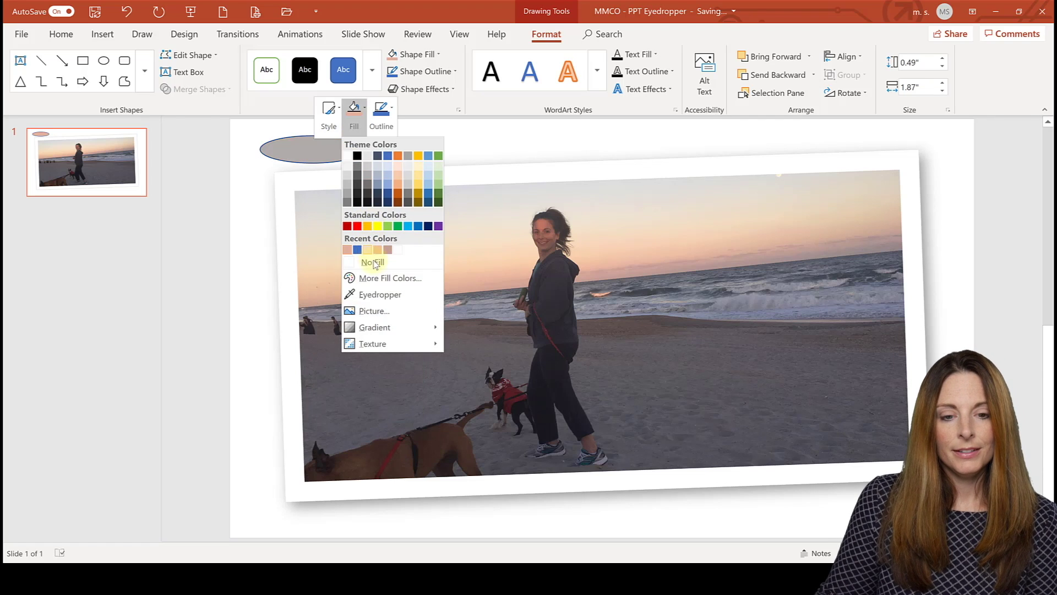
click(388, 279)
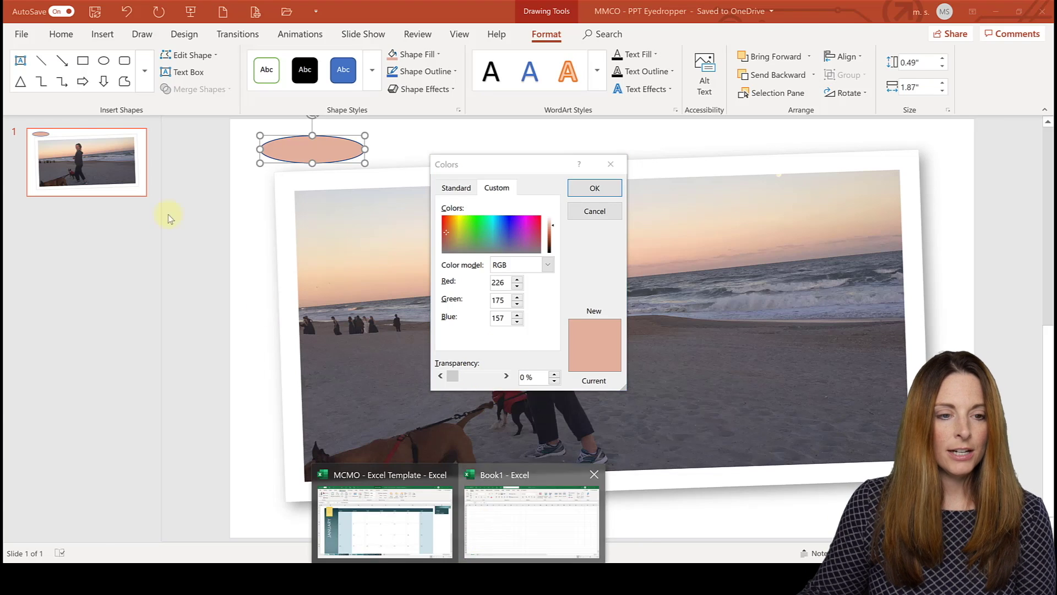
In Book1, merge and center cells A1:F1.
click(487, 546)
drag(113, 167, 283, 163)
click(382, 88)
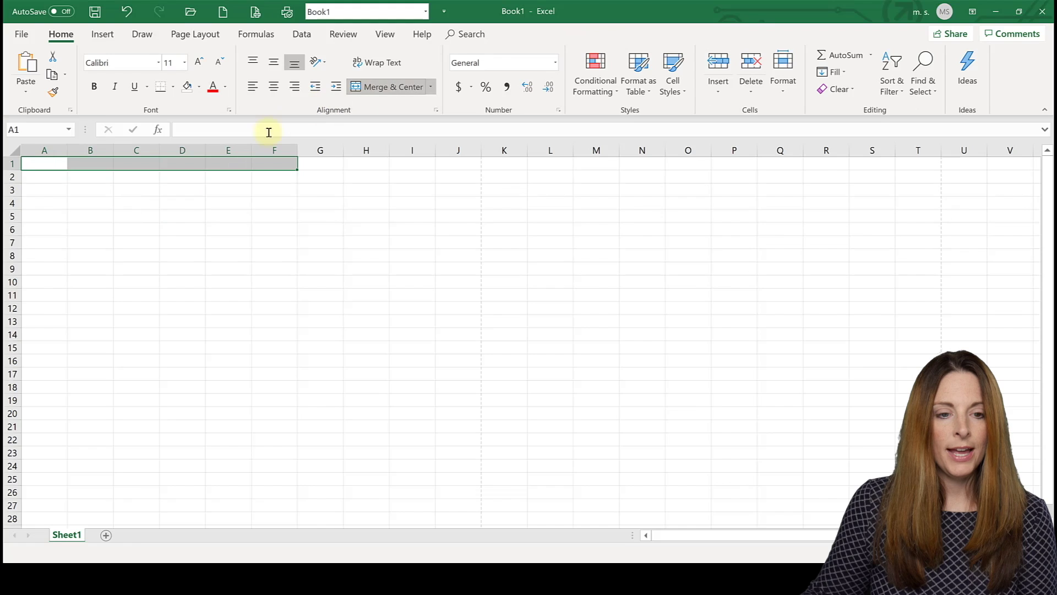
Fill the merged cell with RGB 226, 175, 157 and enter 'Heading' in it.
right_click(185, 163)
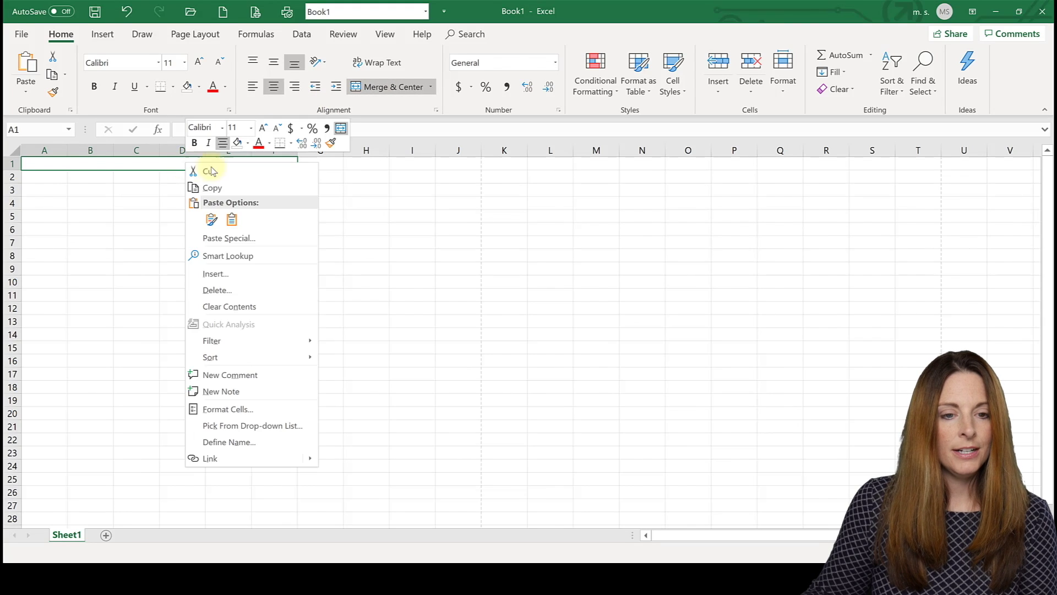
click(247, 143)
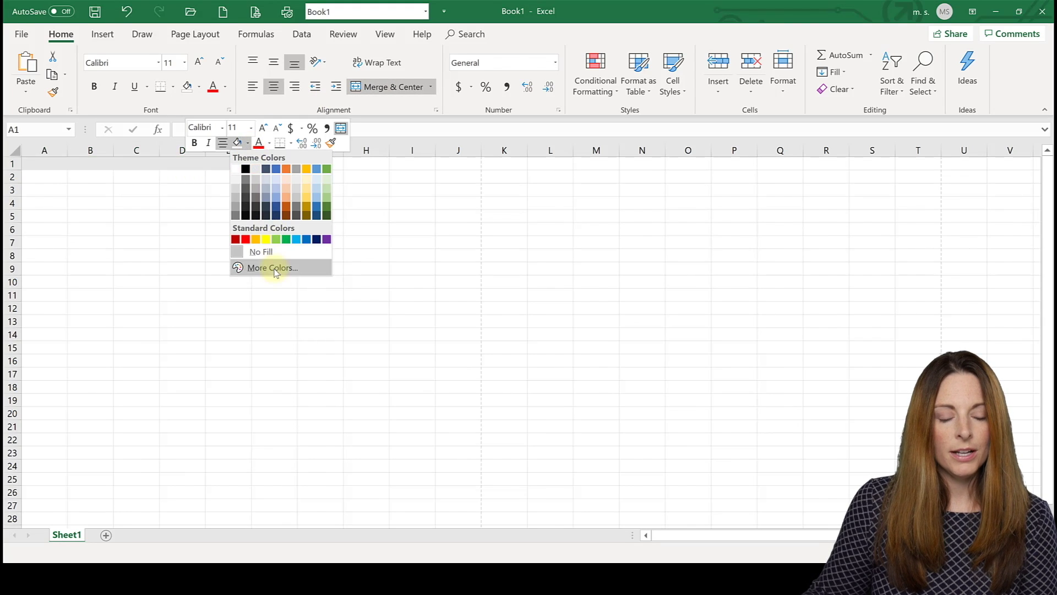
click(278, 267)
click(496, 181)
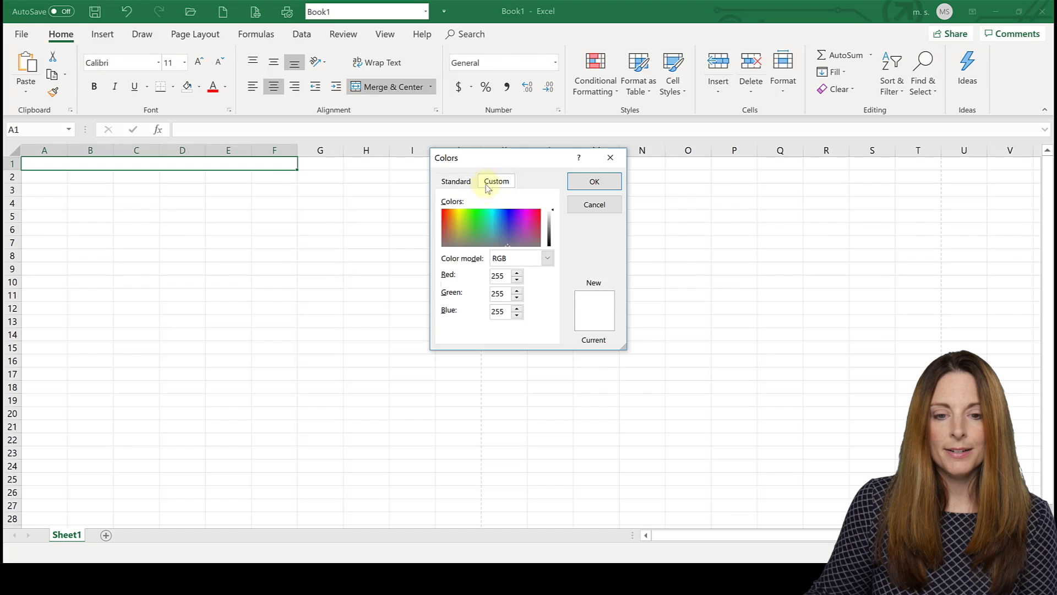
drag(510, 275, 487, 272)
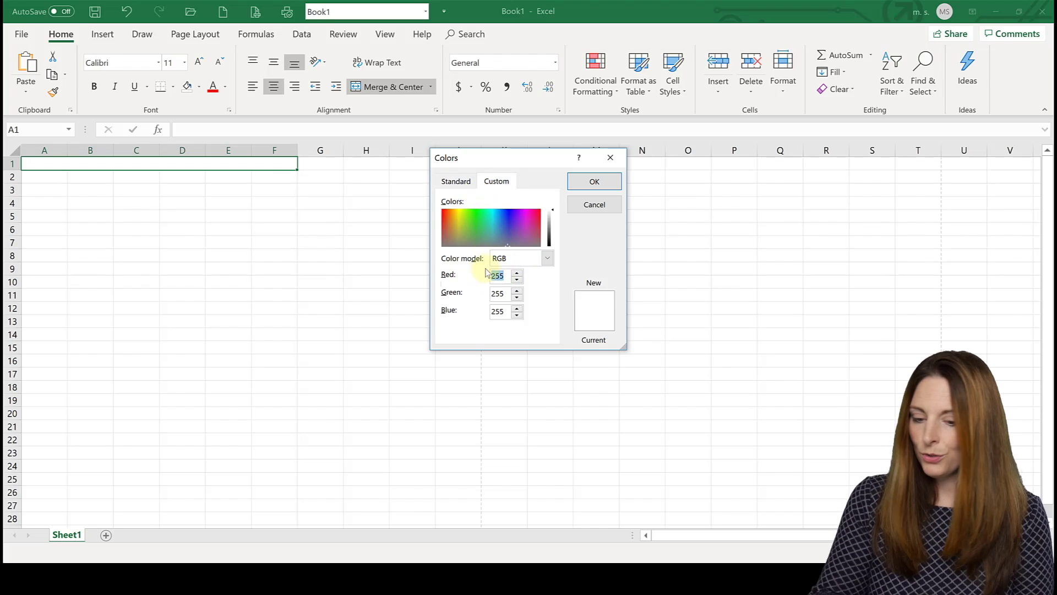
text(226)
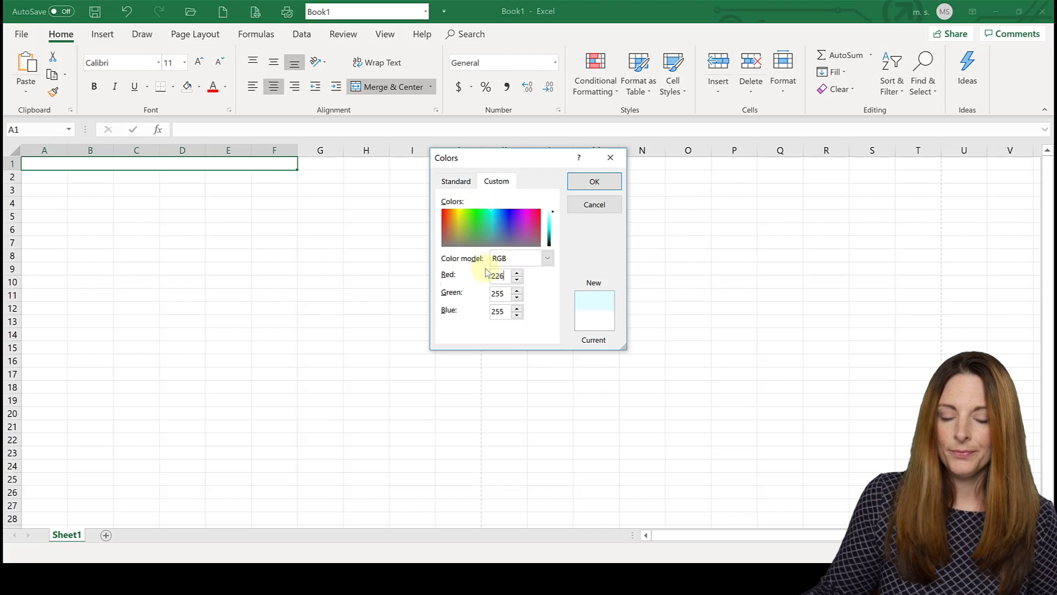
drag(504, 294, 484, 293)
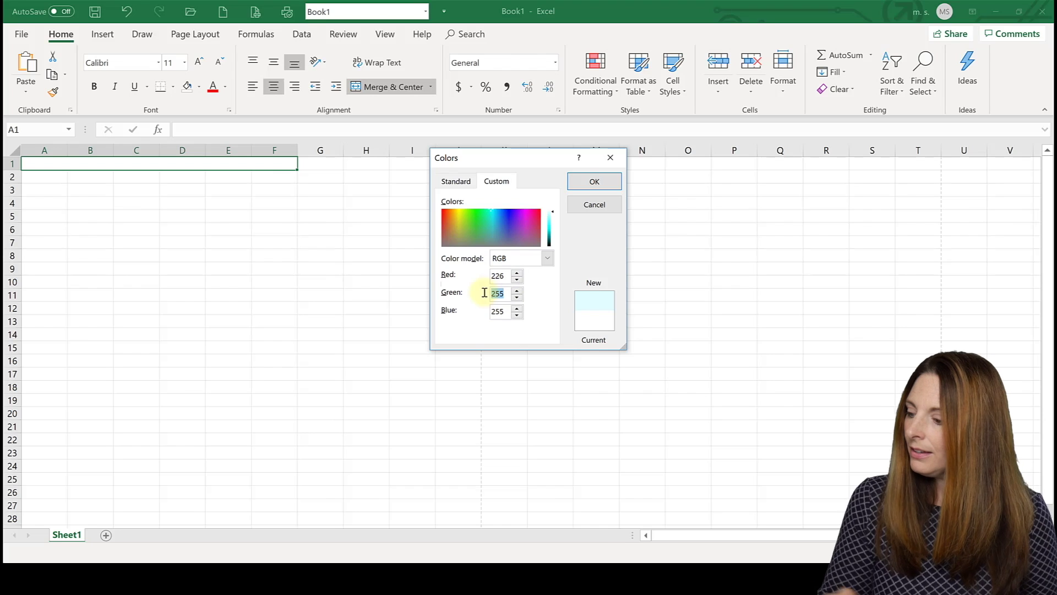
text(1)
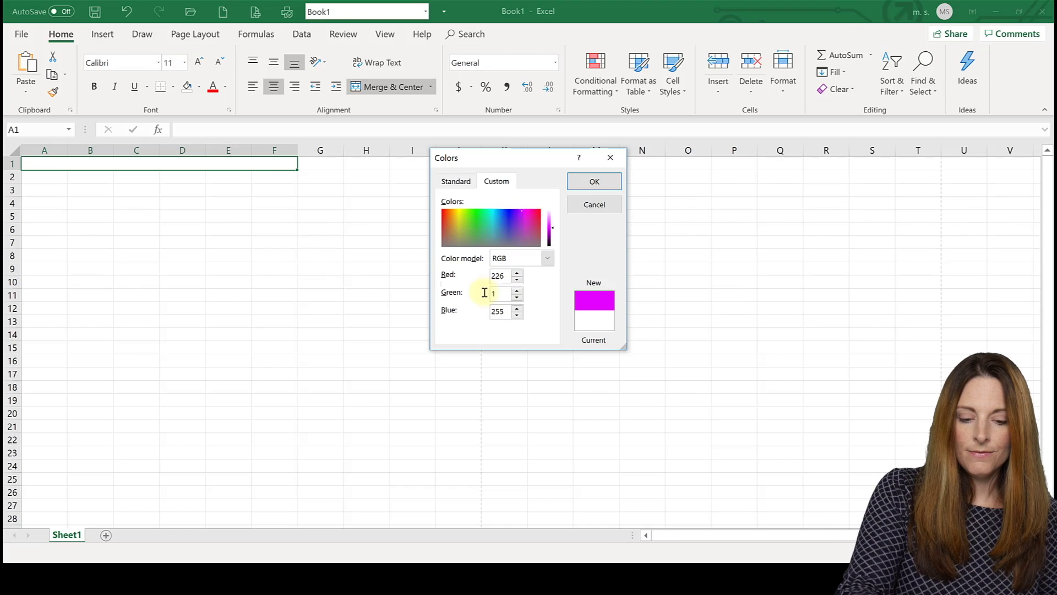
text(75)
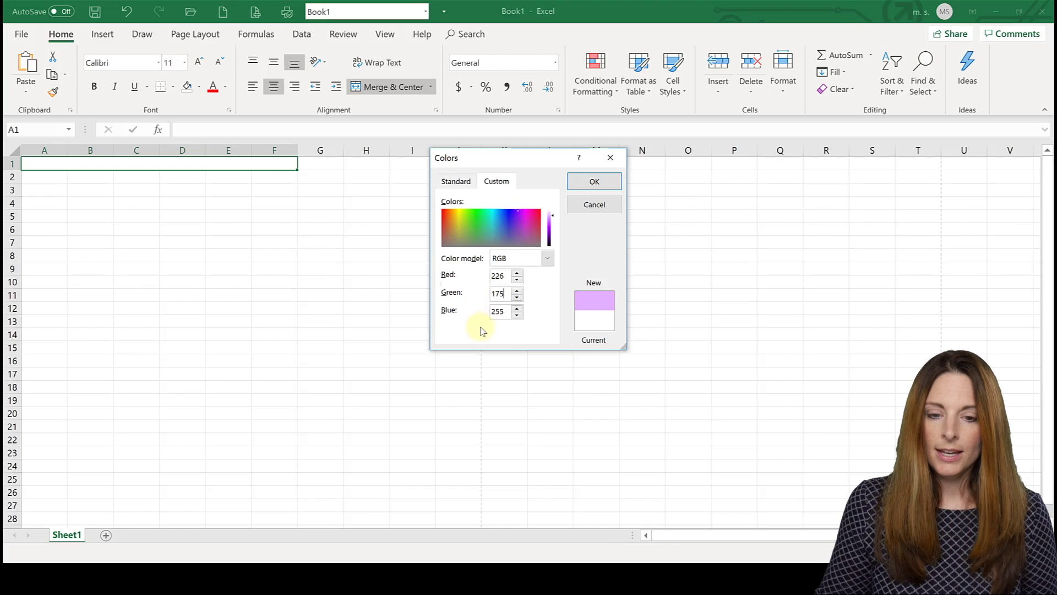
drag(507, 311, 483, 310)
text(1)
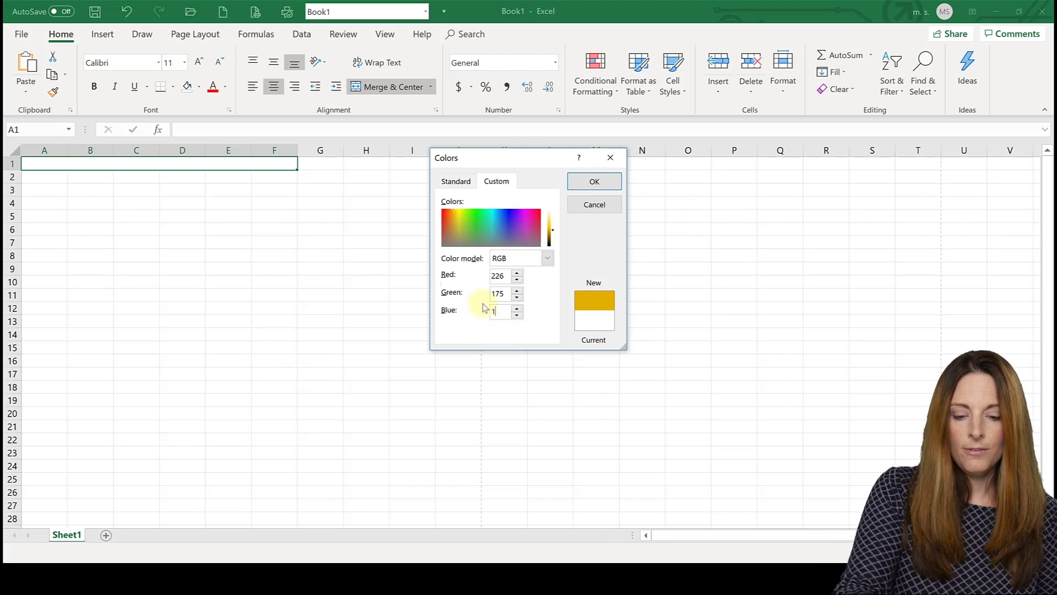
text(57)
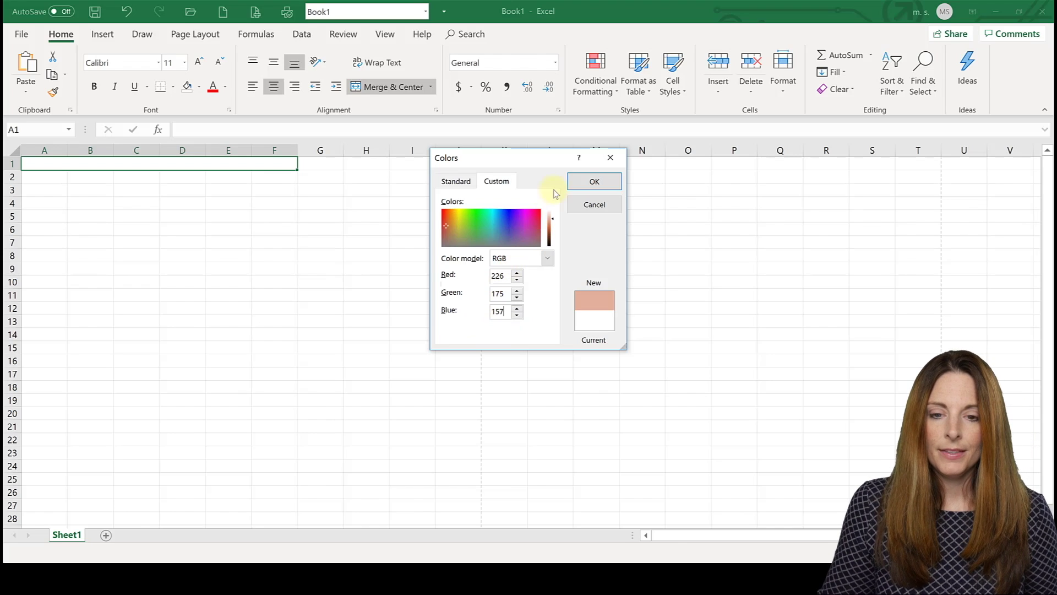
click(593, 182)
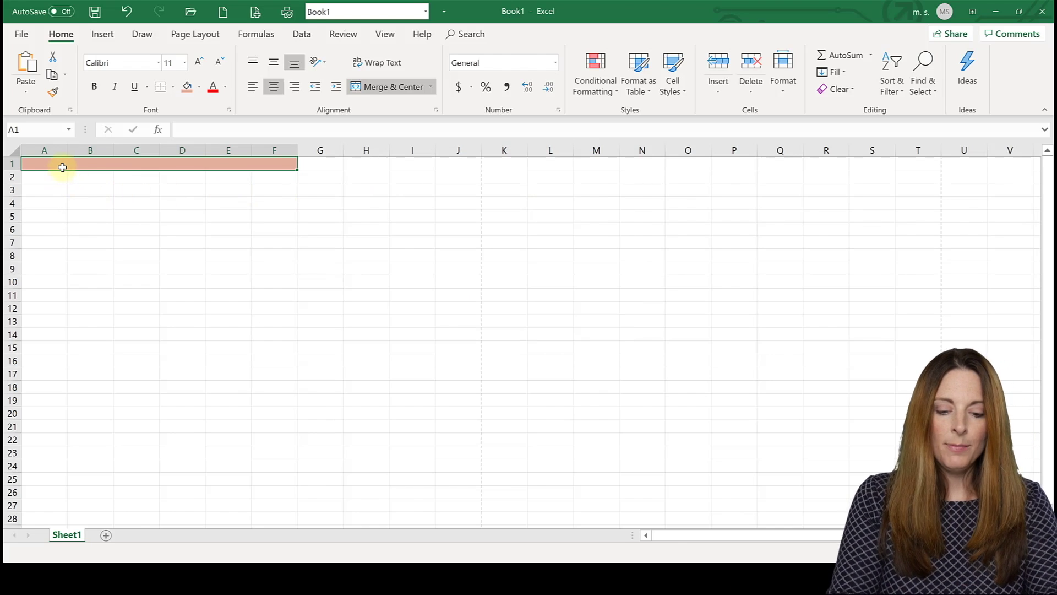
text(Head)
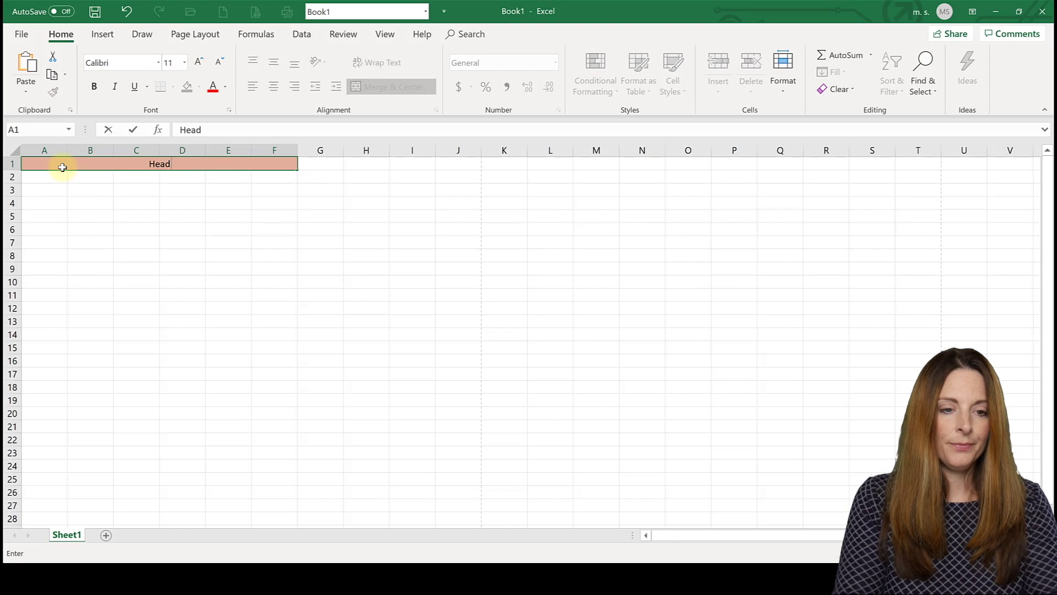
text(ing)
key(Return)
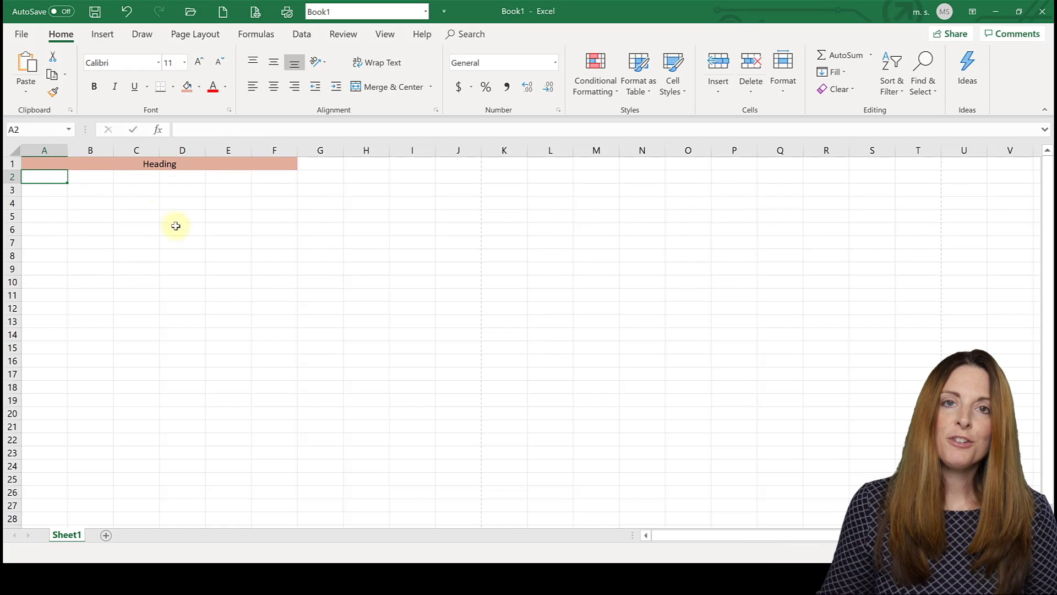